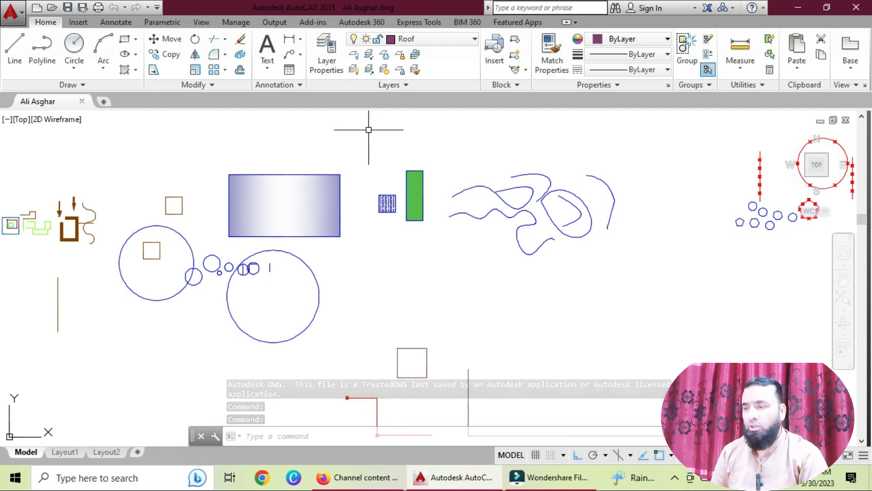
Zoom in on the upper end of the green rectangle with the Window option.
type("z")
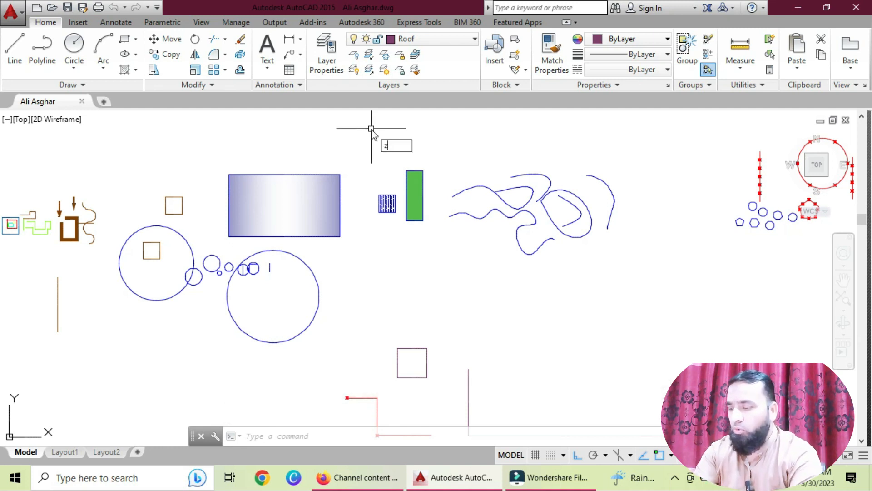
key("Return")
type("w")
key("Return")
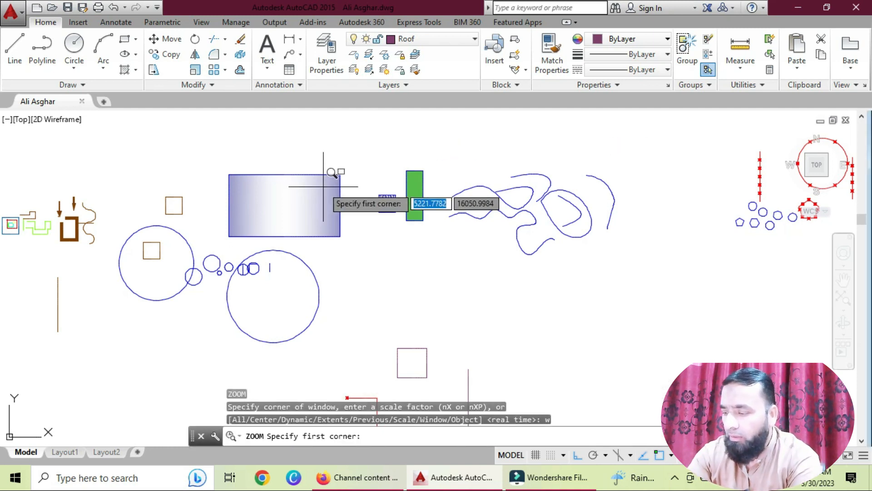
left_click(393, 165)
left_click(436, 186)
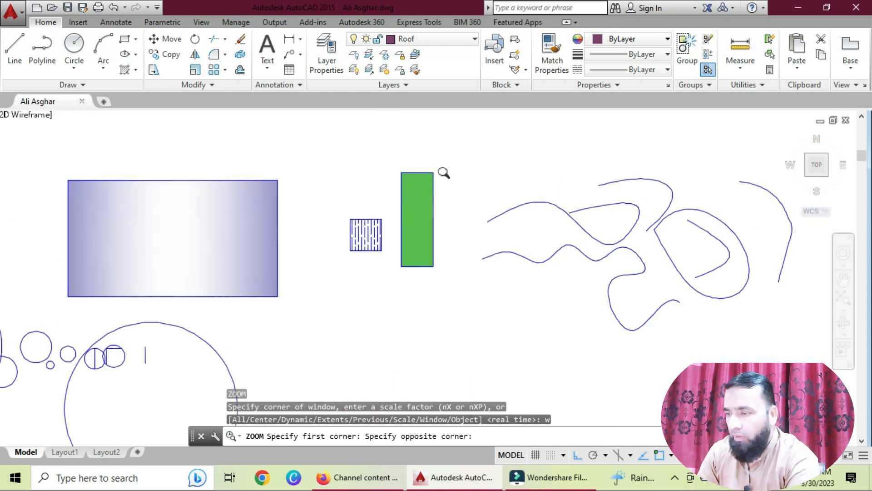
Return to the view before the window zoom with Zoom Previous.
type("z")
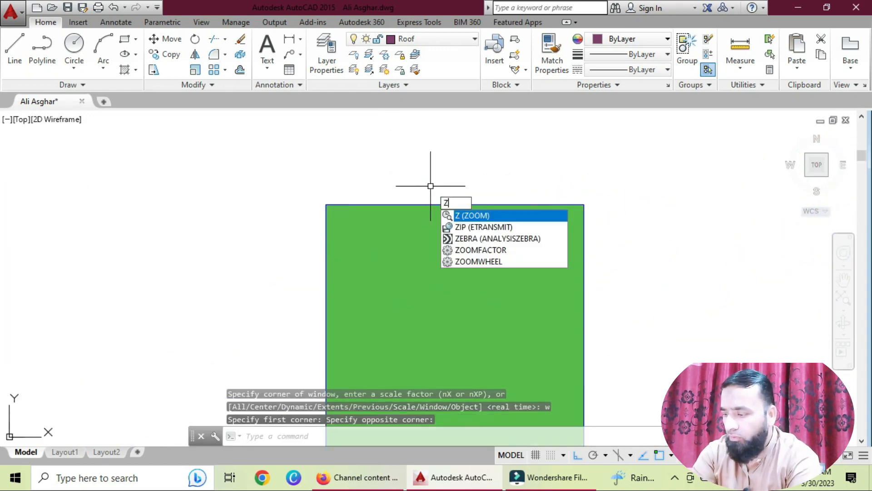
key("Return")
scroll(435, 174, "down", 6)
type("p")
key("Return")
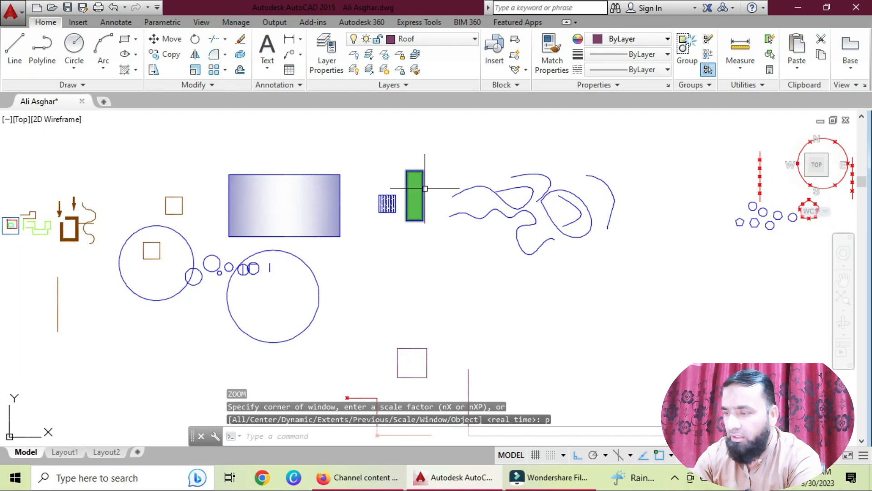
Zoom the drawing with the All option, and again with the Extents option.
key("Return")
type("a")
key("Return")
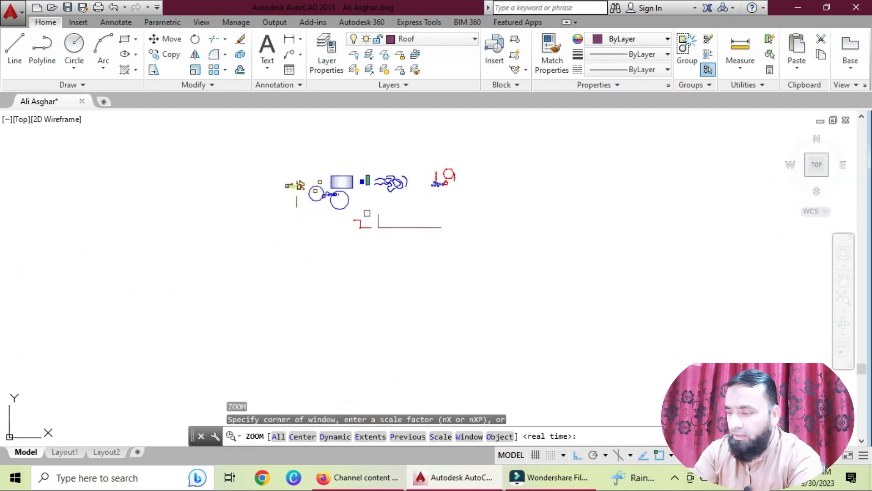
type("z")
key("Return")
type("e")
key("Return")
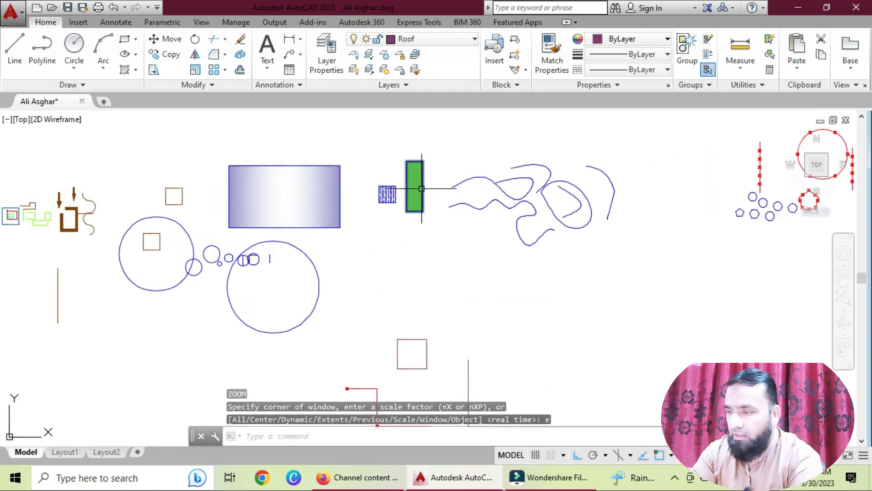
Zoom with the Scale option, defining the factor by two points on the green rectangle's edge.
key("Return")
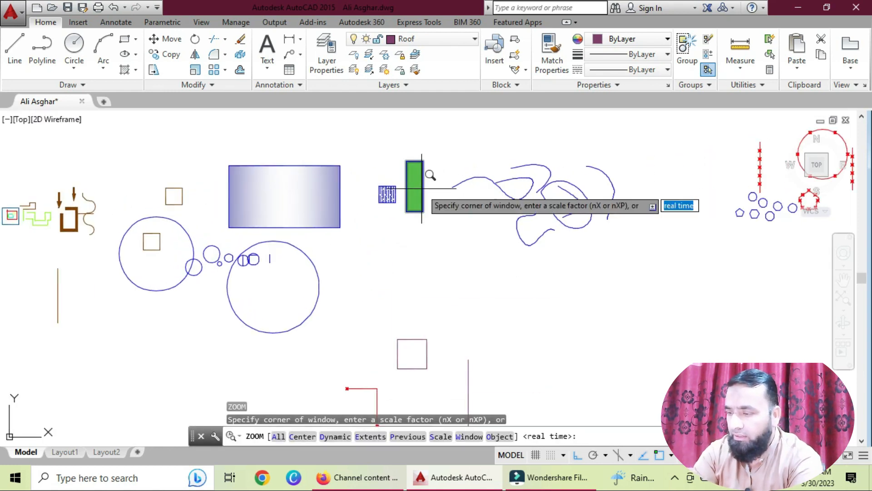
type("s")
key("Return")
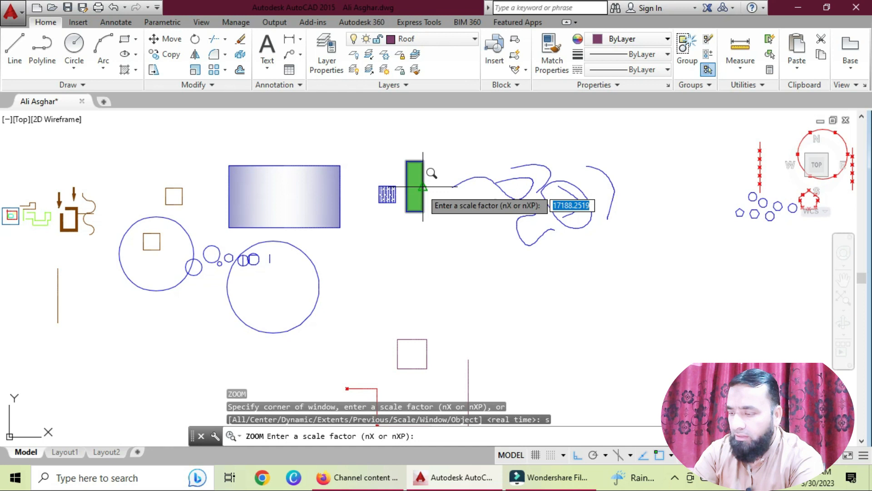
left_click(423, 161)
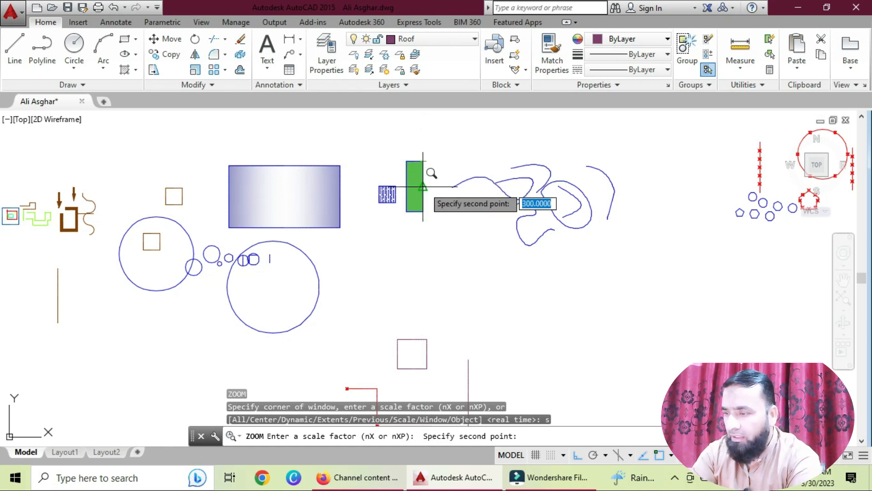
left_click(424, 186)
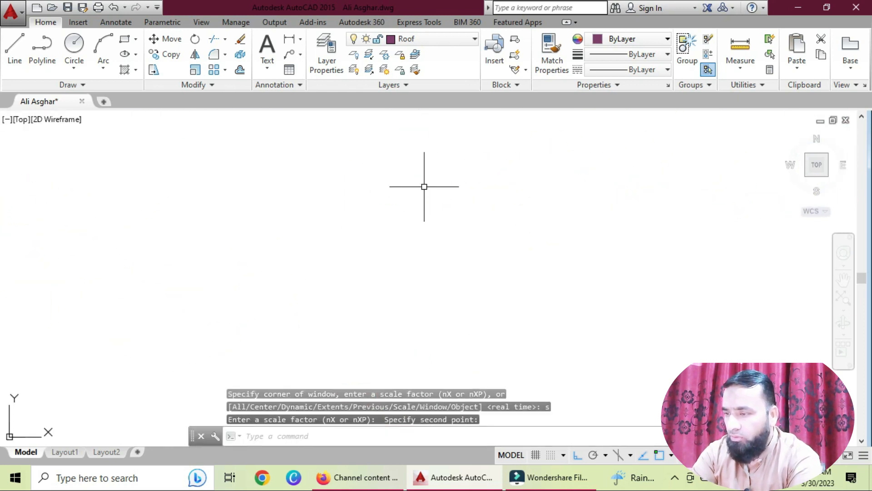
Restore the view that preceded the scale zoom with the Previous option.
key("Return")
scroll(425, 186, "down", 5)
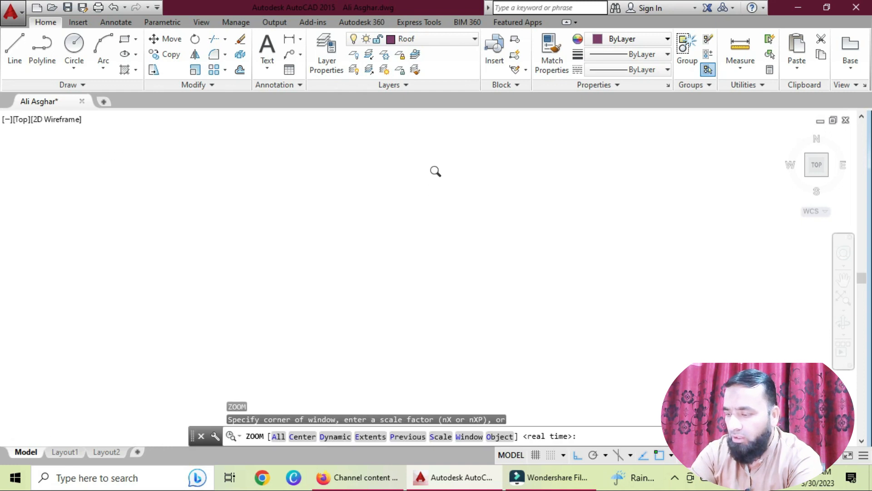
type("p")
key("Return")
Zoom to the green rectangle with the Object option.
key("Return")
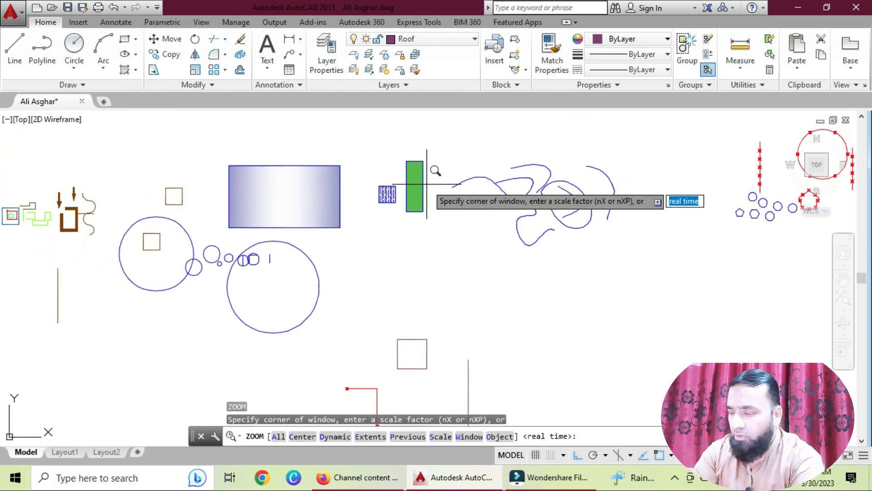
type("o")
key("Return")
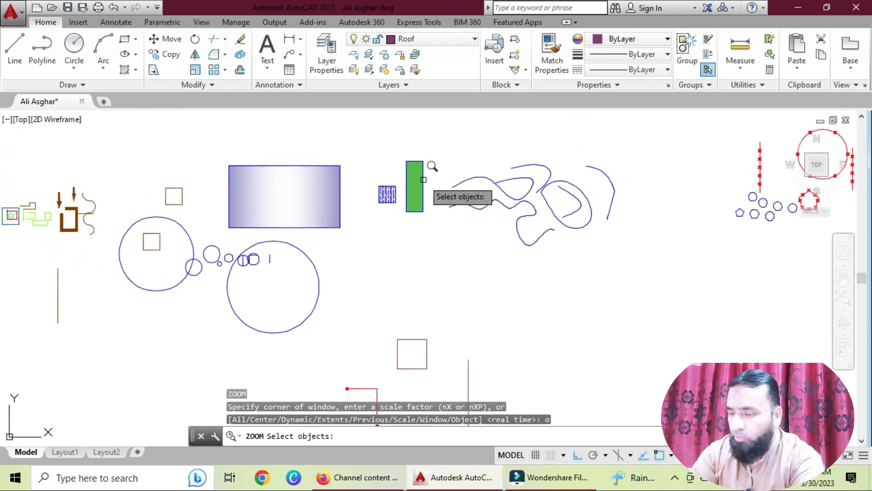
left_click(419, 159)
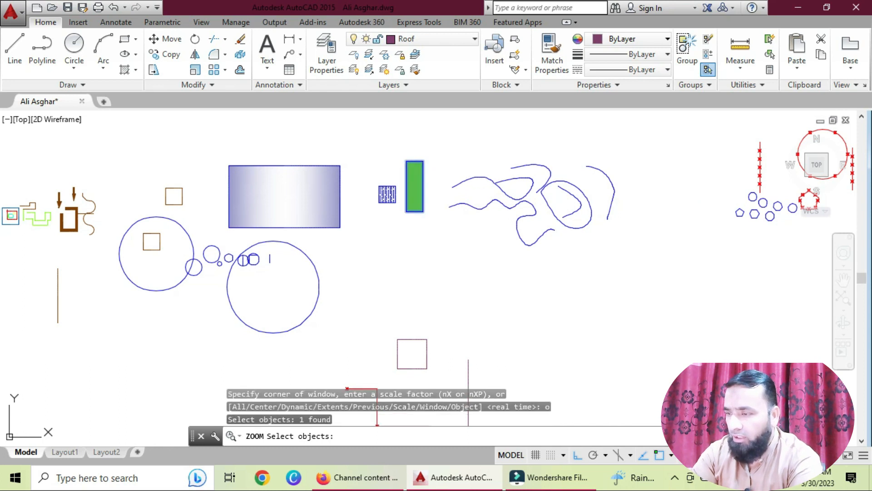
key("Return")
Zoom with the Dynamic option, placing a resized view box around the green rectangle.
key("Return")
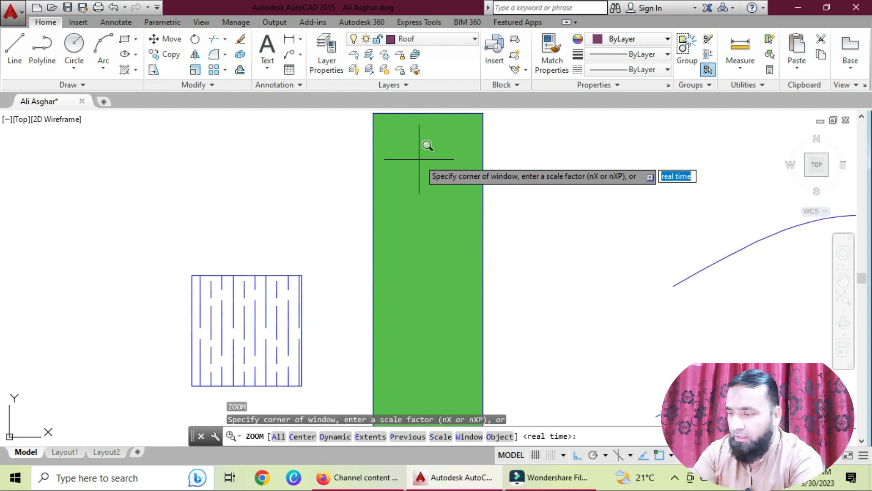
type("d")
key("Return")
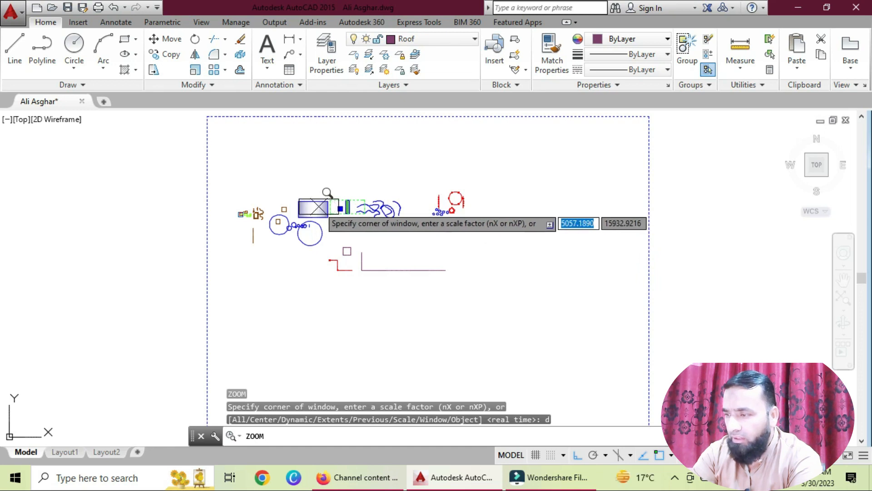
left_click(324, 208)
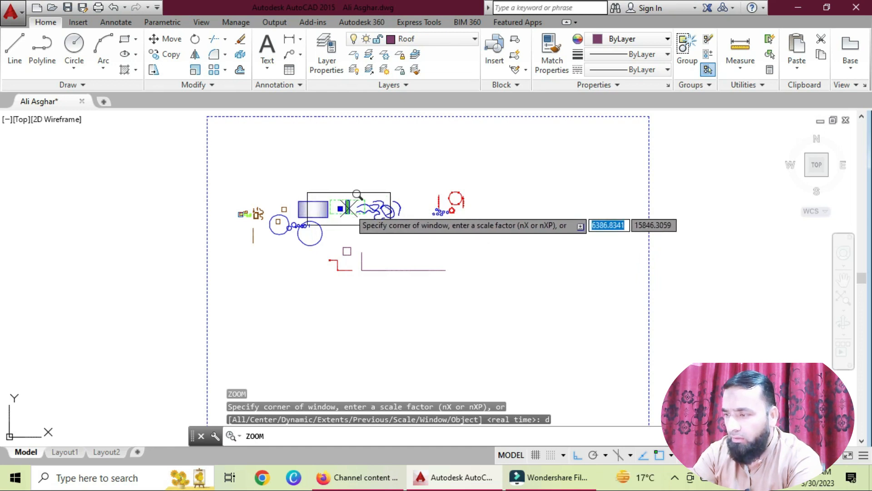
key("Return")
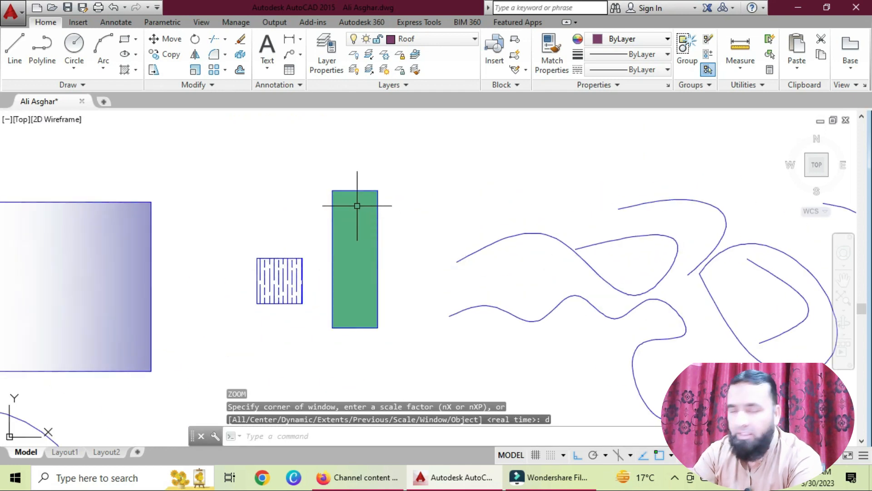
Zoom with the Center option around a point in the green rectangle, defining the height by two picked points.
key("Return")
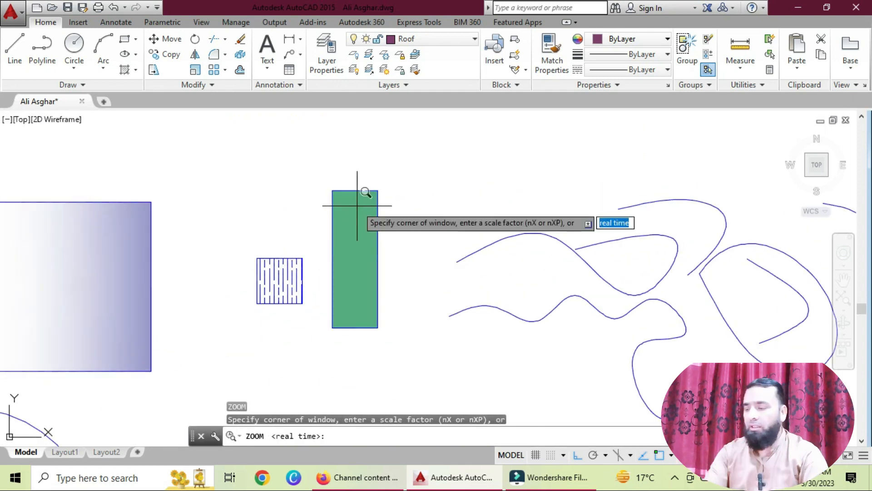
type("c")
key("Return")
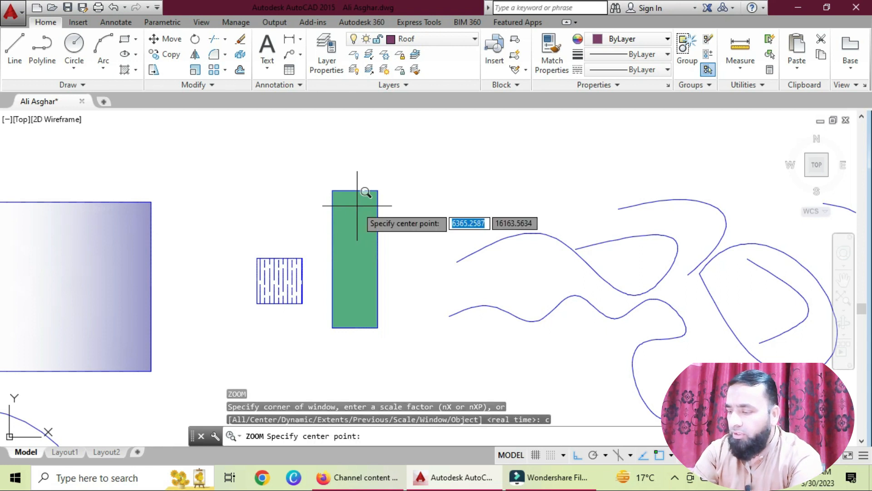
left_click(359, 243)
left_click(347, 238)
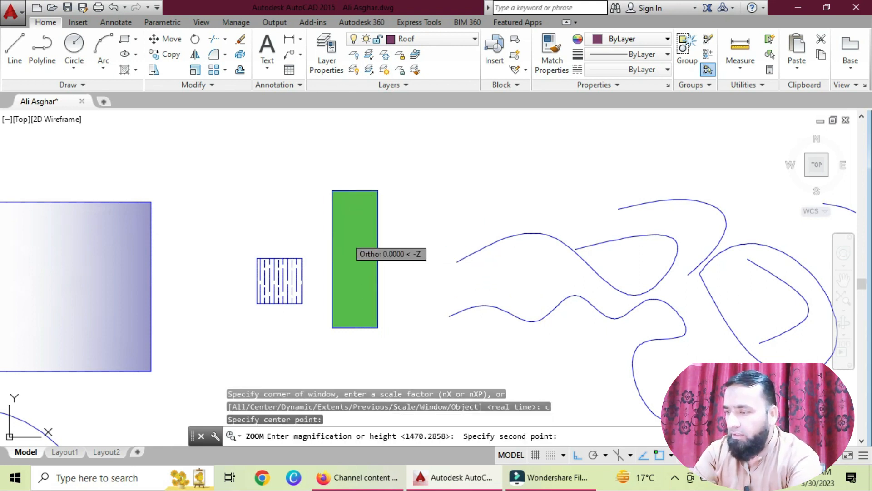
left_click(347, 238)
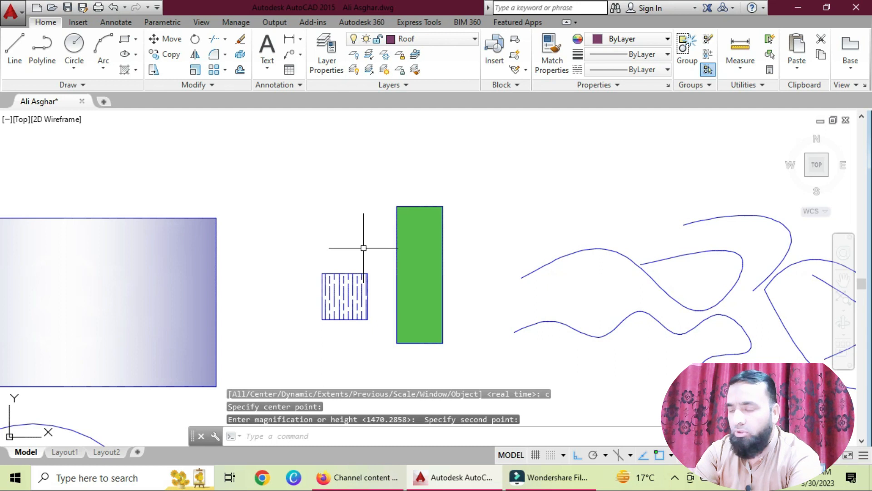
Zoom out to the drawing extents.
type("z")
key("Return")
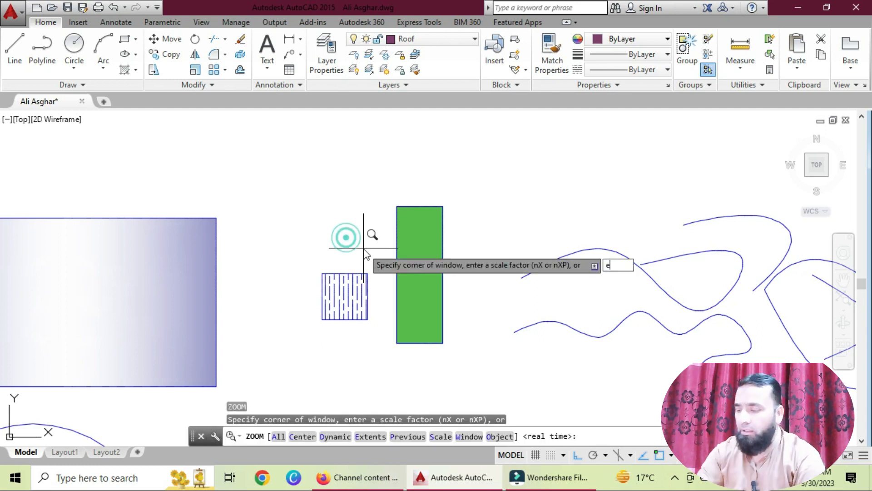
type("e")
key("Return")
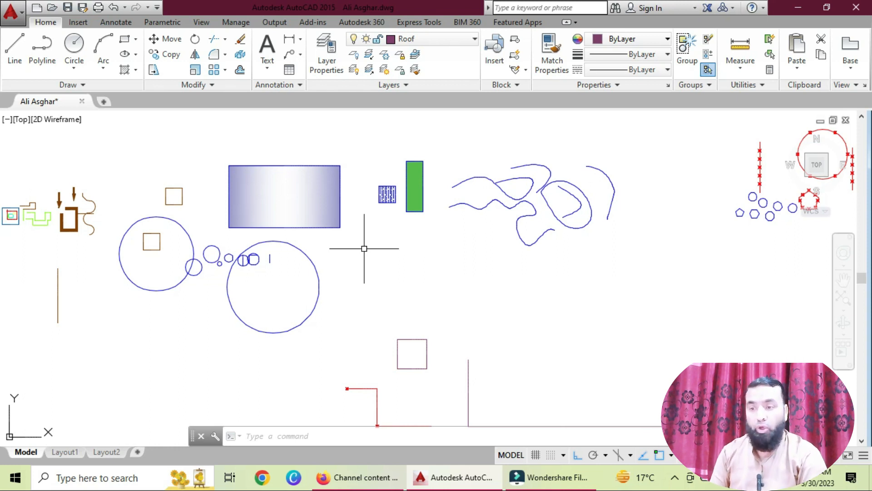
Zoom in on the group of blue polygons below the red line with point markers.
type("z")
key("Return")
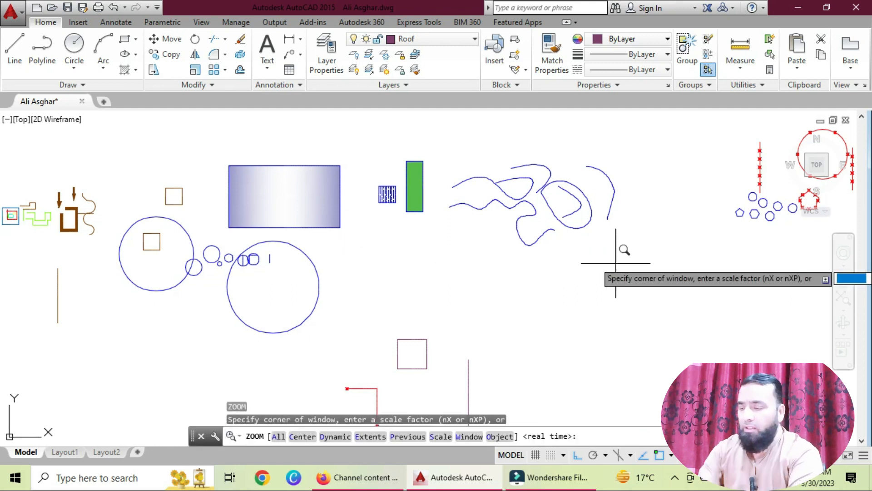
left_click(736, 192)
scroll(766, 195, "up", 8)
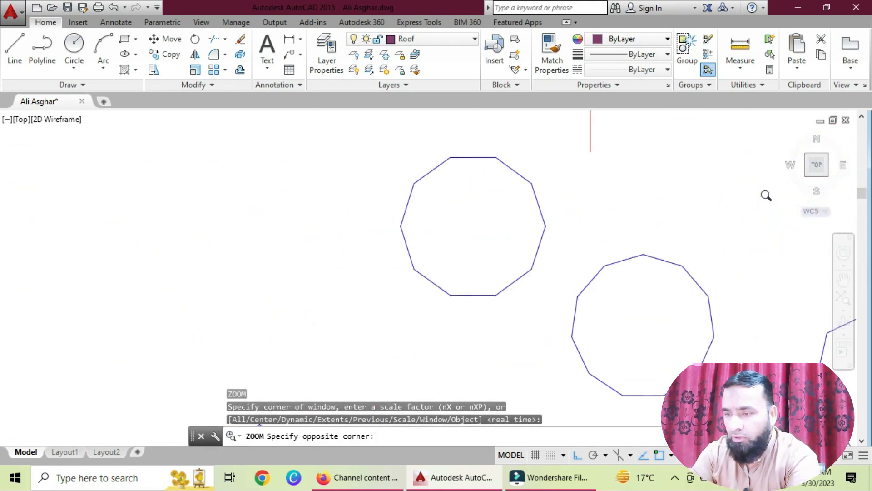
key("Escape")
scroll(585, 300, "down", 2)
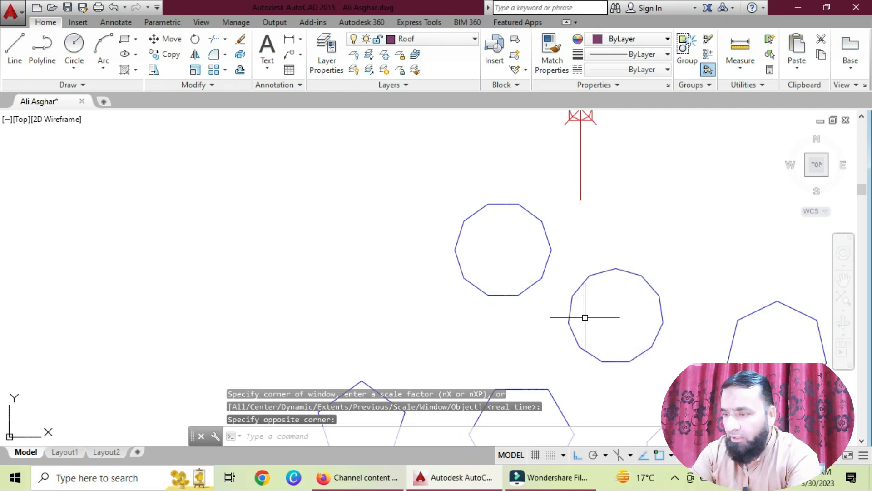
scroll(539, 288, "down", 4)
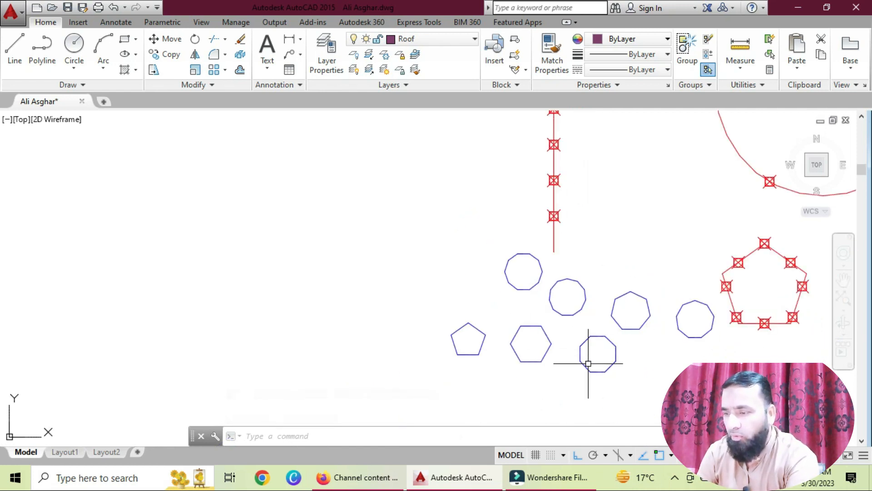
Erase the blue decagon directly below the red marked line.
mouse_move(582, 358)
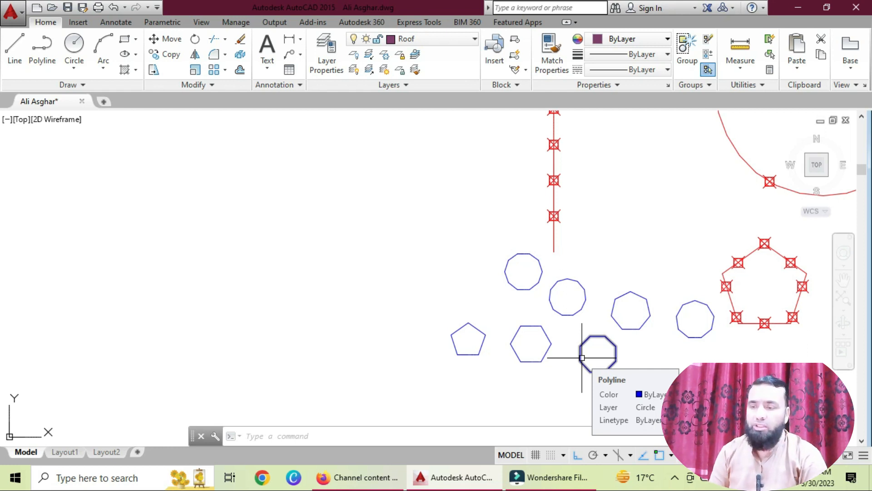
type("e")
key("Return")
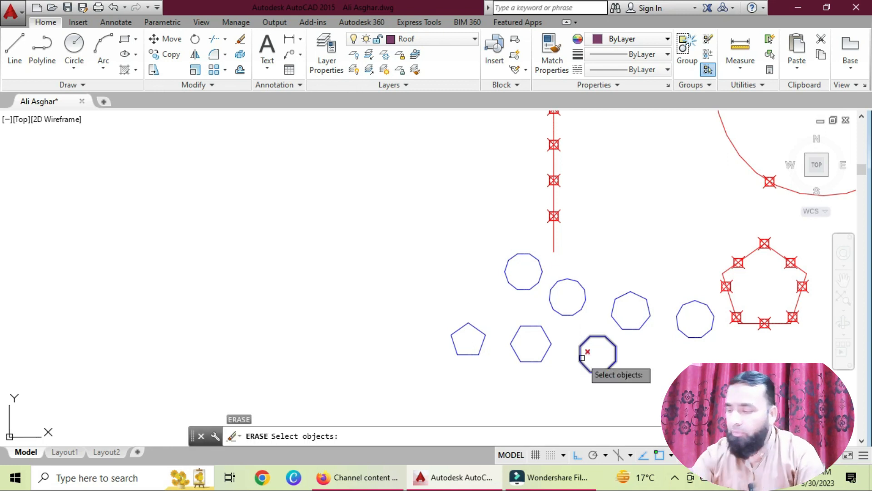
left_click(541, 272)
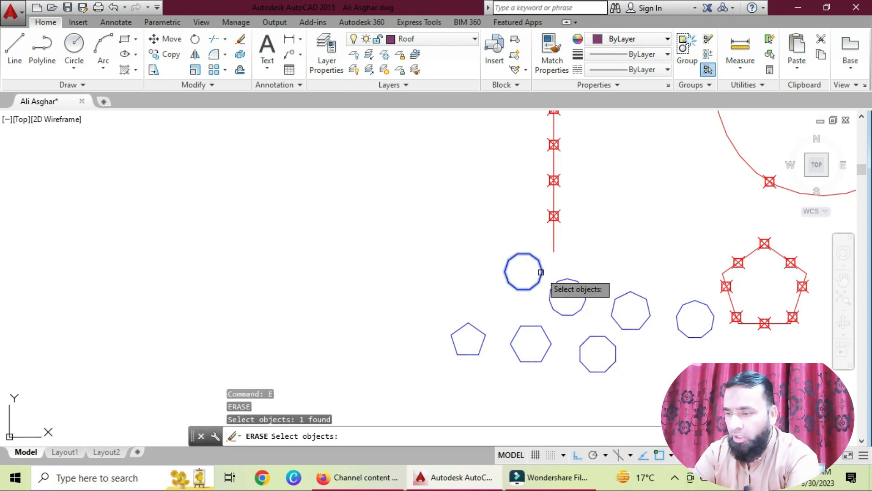
key("Return")
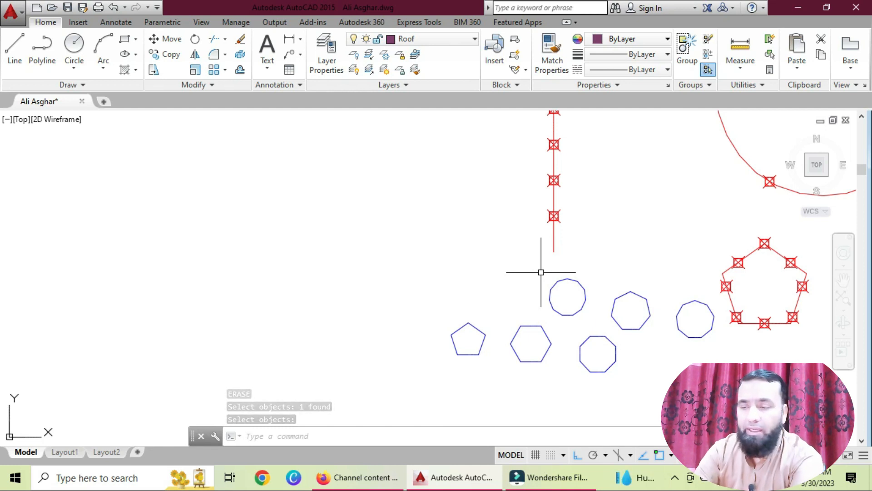
Undo the erasure of the decagon.
type("u")
key("Return")
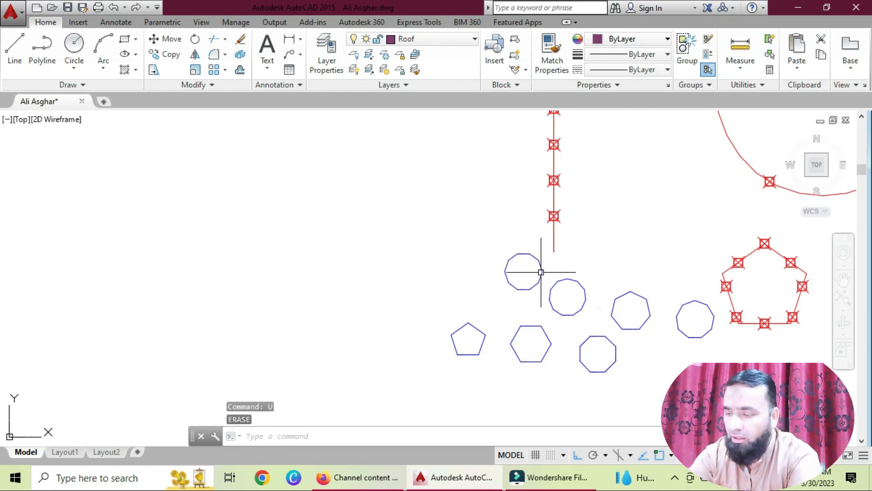
Erase the lowest point marker on the red vertical line above the blue polygons.
type("e")
key("Return")
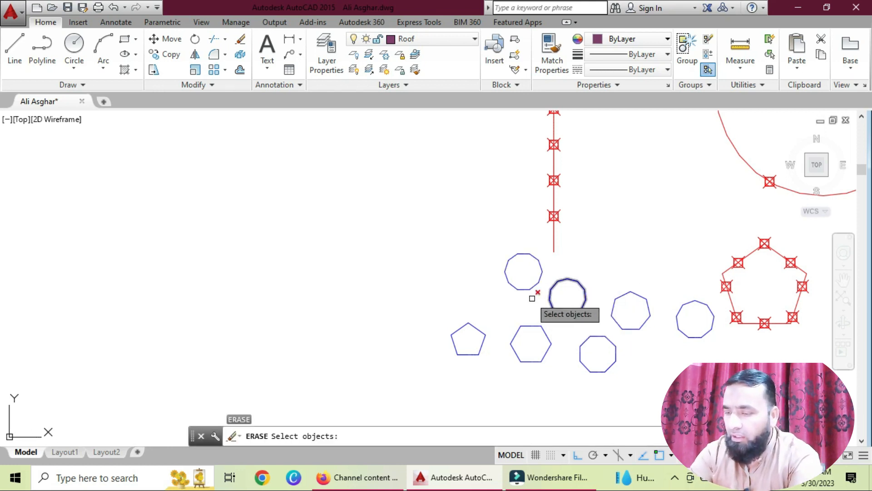
left_click(549, 221)
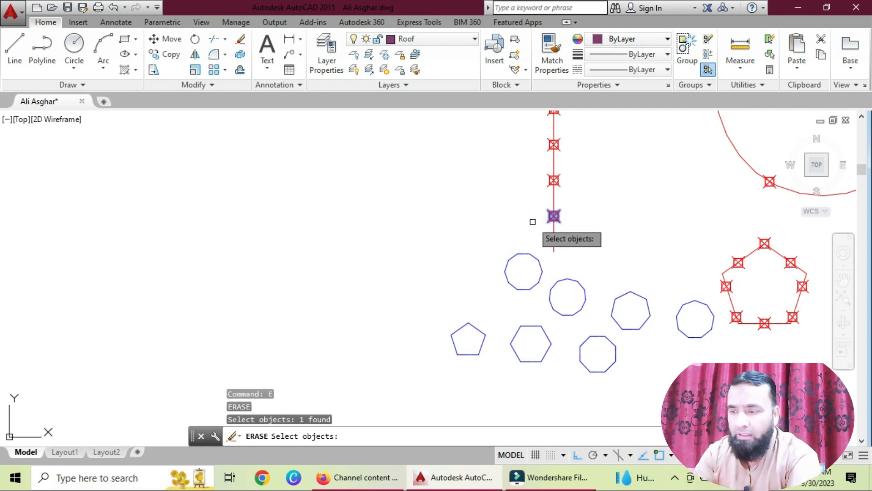
key("Return")
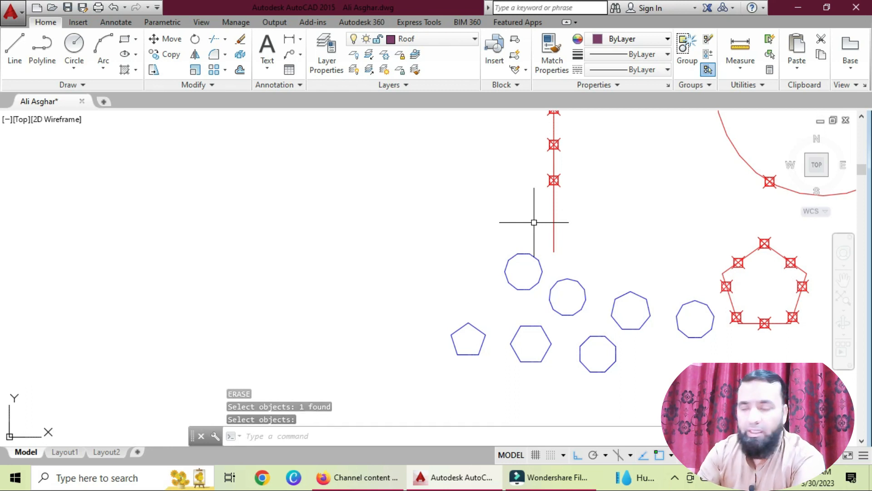
Erase the restored lowest point marker on the red vertical line again and undo that erasure.
key("Return")
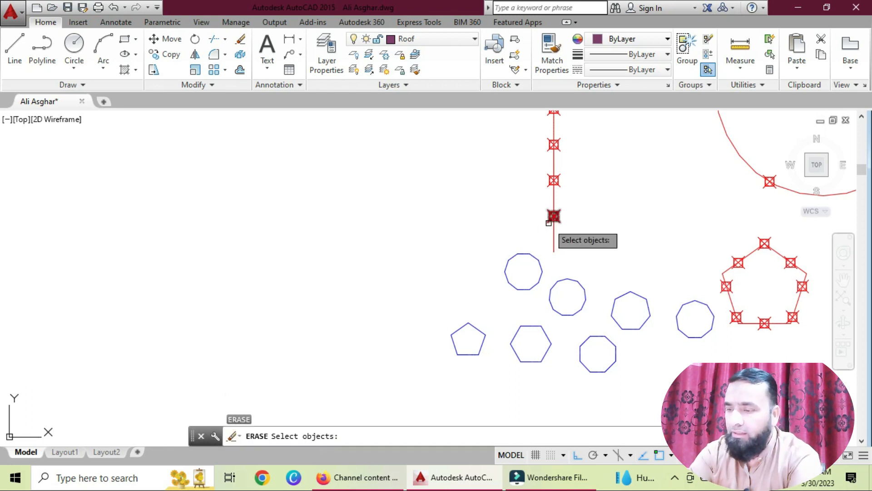
left_click(549, 223)
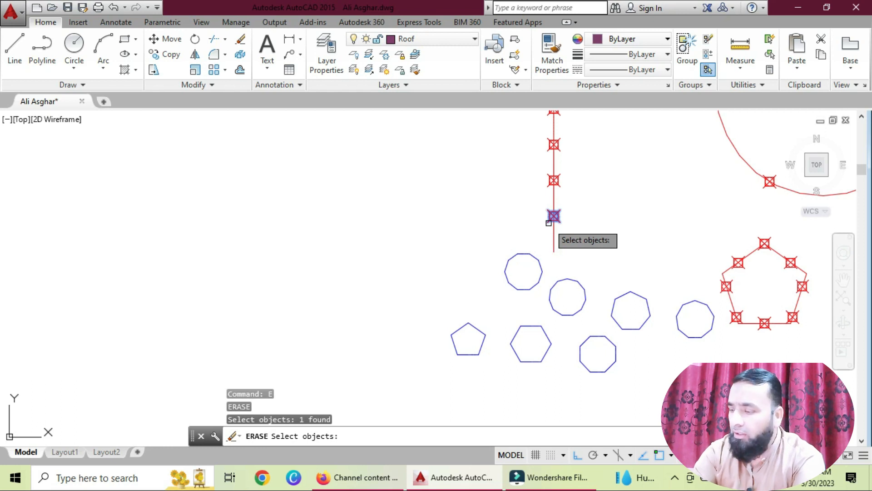
key("Return")
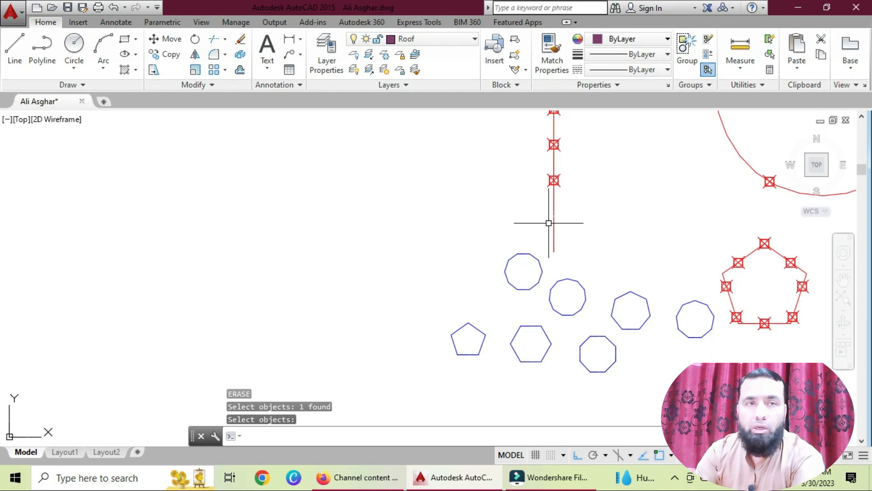
type("u")
key("Return")
Erase the five point markers on the red vertical line with a window selection, then undo the erasure.
type("e")
key("Return")
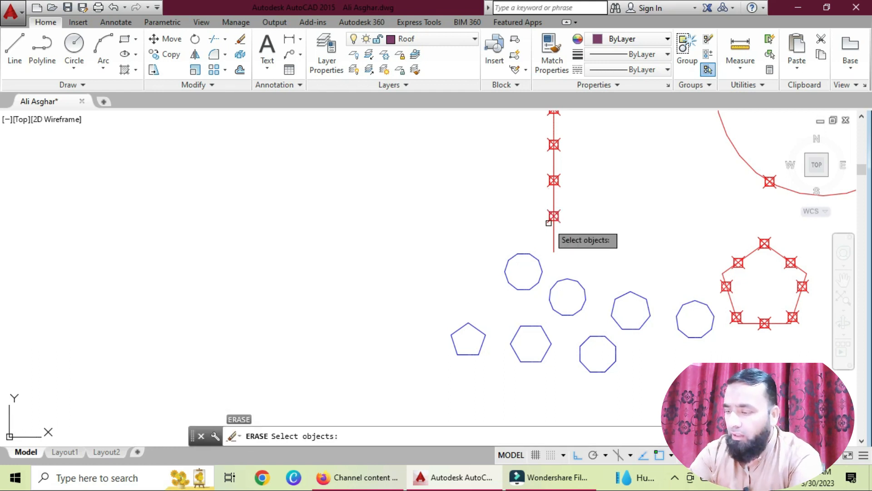
scroll(548, 223, "down", 2)
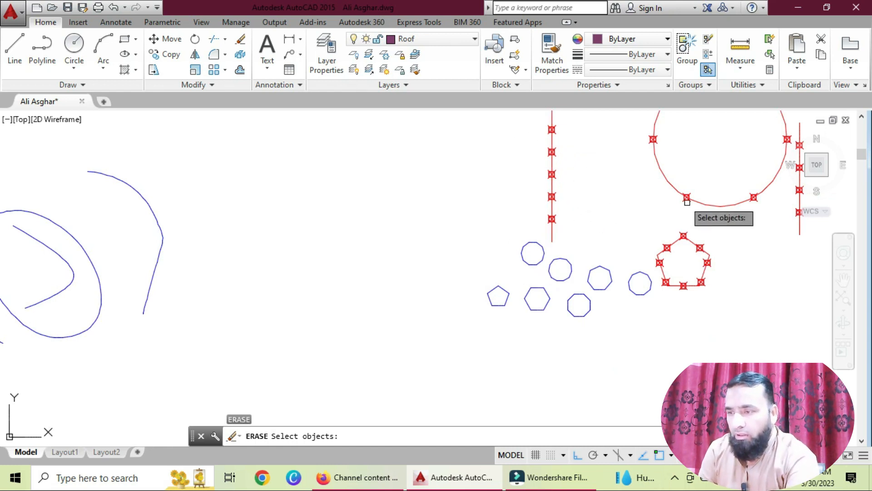
scroll(645, 189, "down", 2)
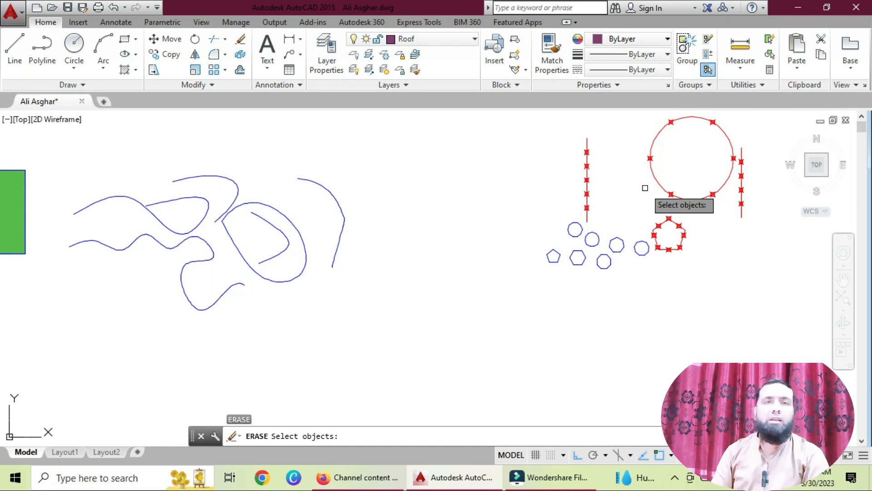
scroll(596, 160, "up", 2)
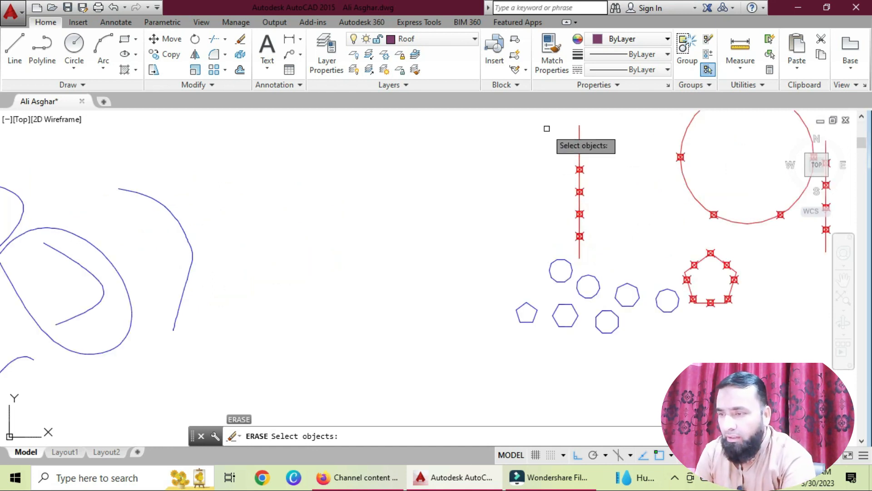
left_click(546, 129)
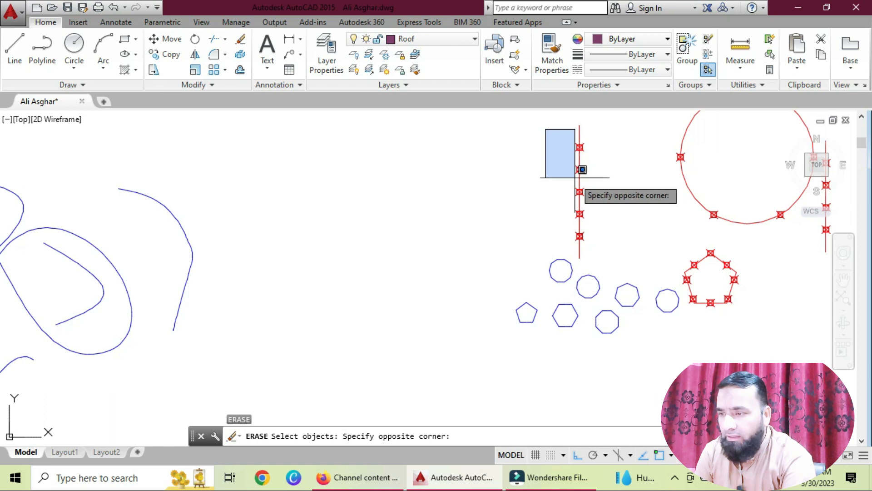
left_click(601, 250)
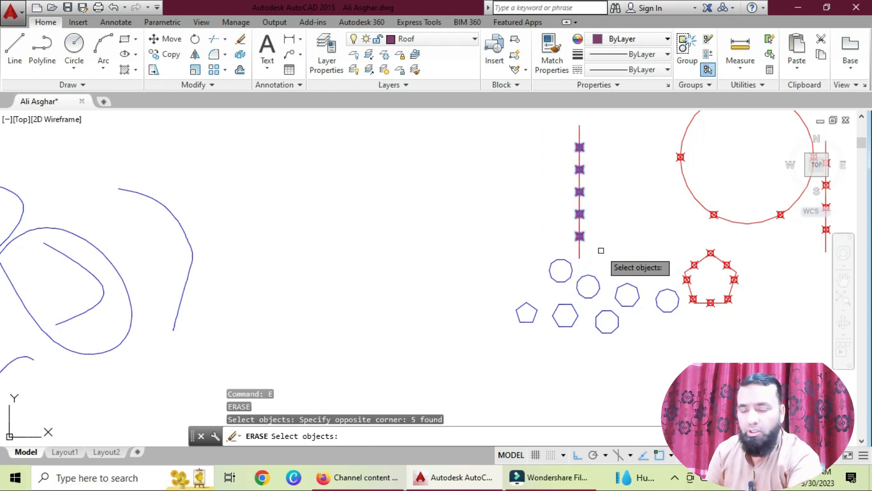
key("Return")
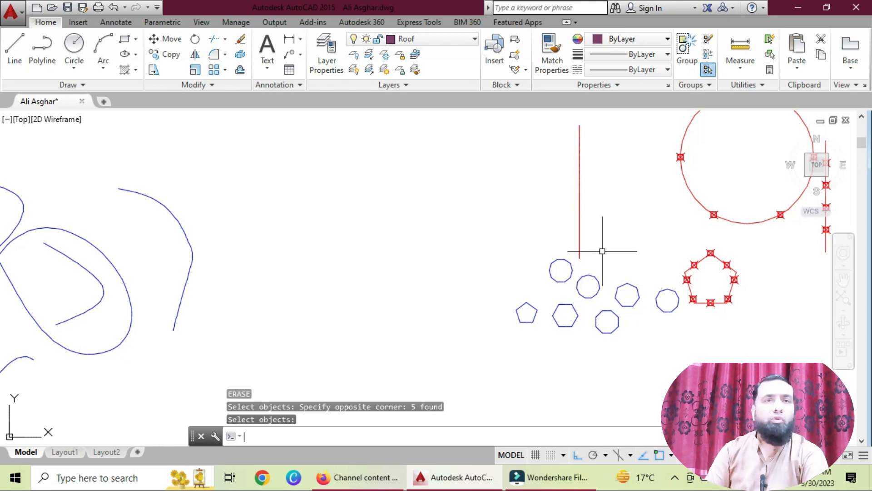
type("u")
key("Return")
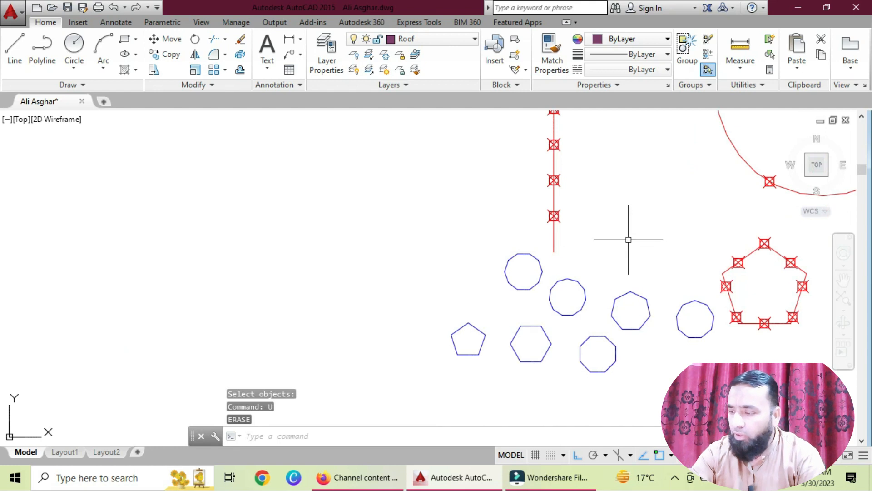
Erase the red vertical line together with its five point markers using a crossing selection, and undo the erasure.
scroll(598, 234, "down", 2)
type("e")
key("Return")
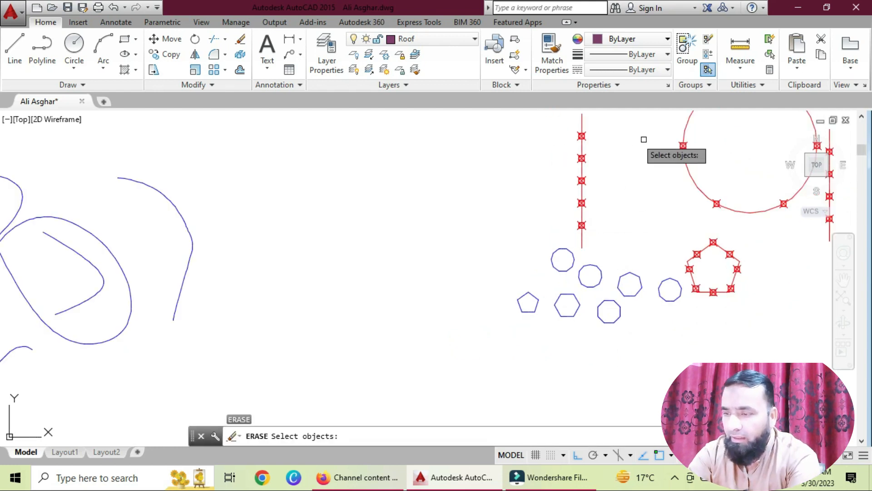
left_click(605, 134)
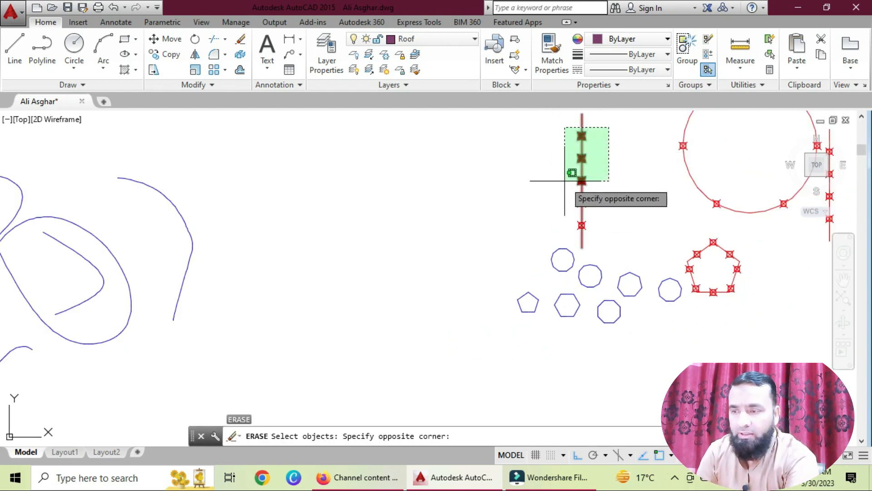
left_click(563, 238)
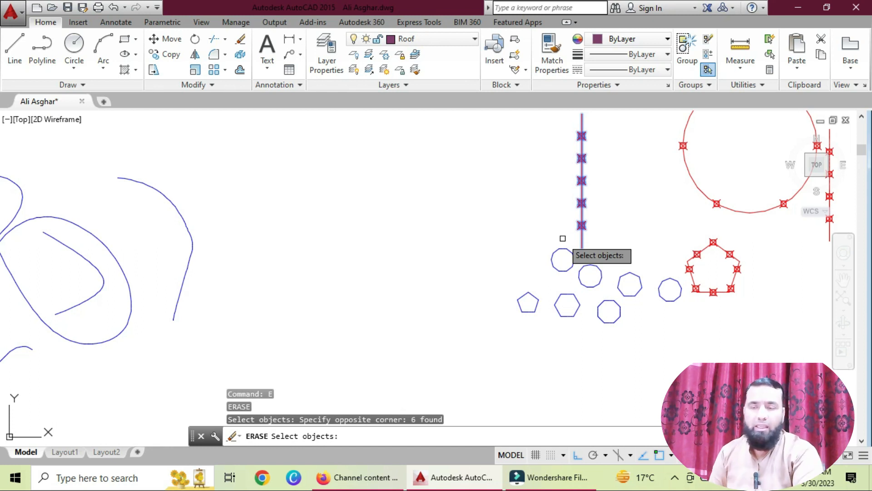
key("Return")
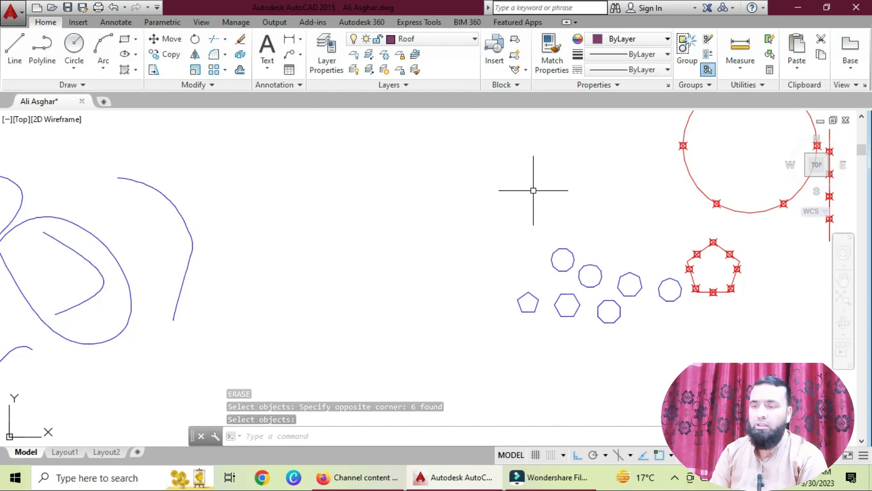
type("u")
key("Return")
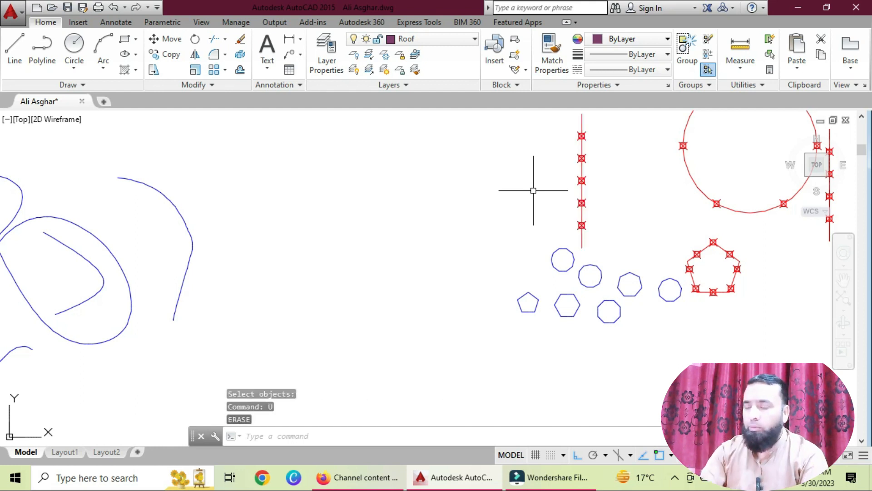
Erase the red vertical line and its lowest point marker with a window selection that leaves out the blue polygons.
type("e")
key("Return")
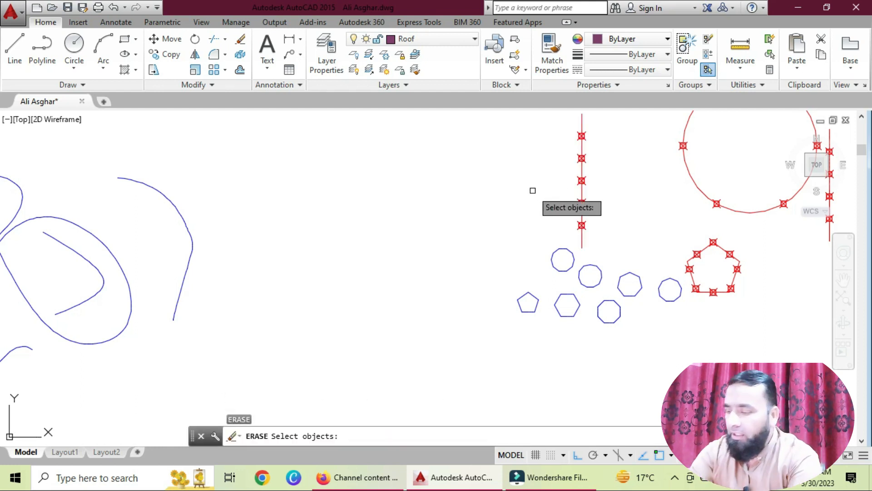
left_click(540, 122)
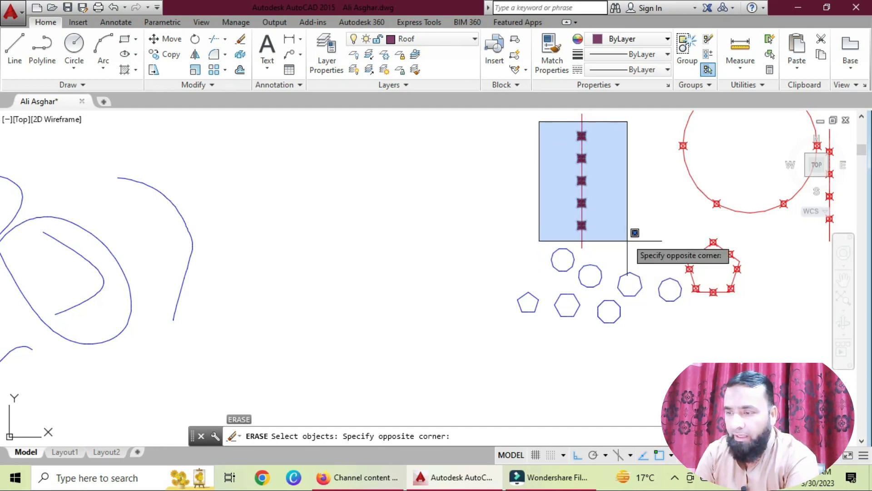
left_click(442, 189)
scroll(541, 126, "down", 2)
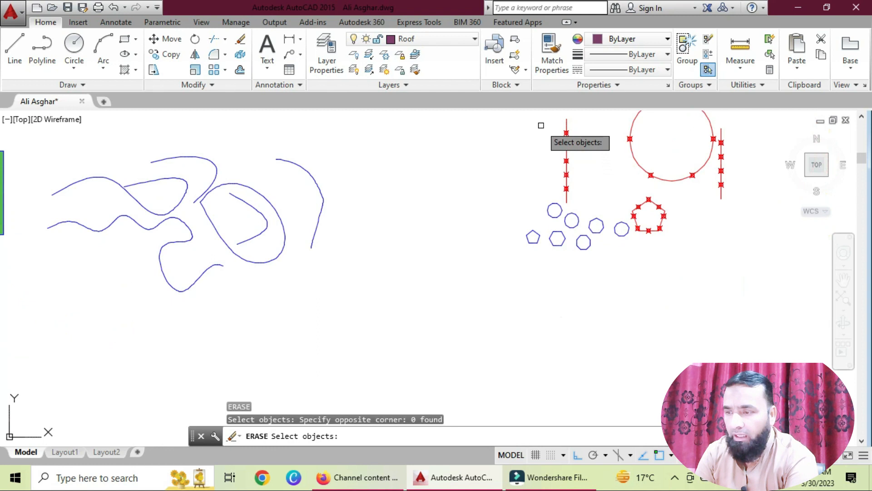
left_click(541, 114)
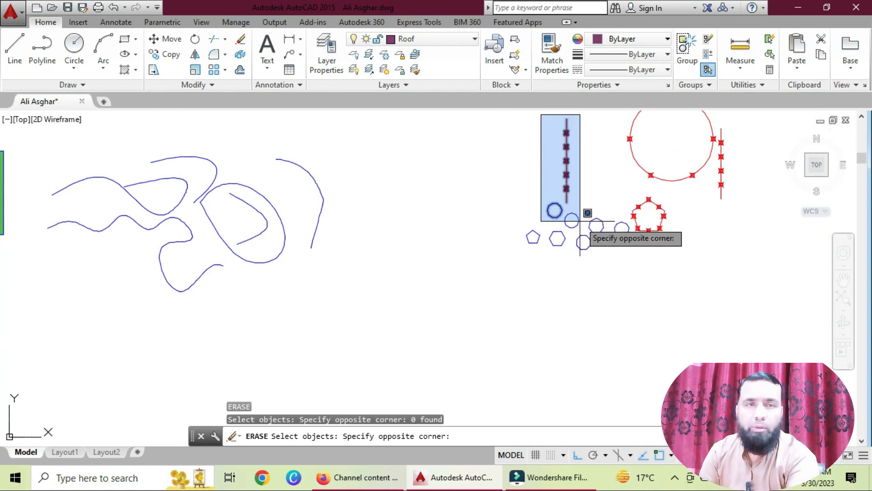
scroll(588, 211, "up", 5)
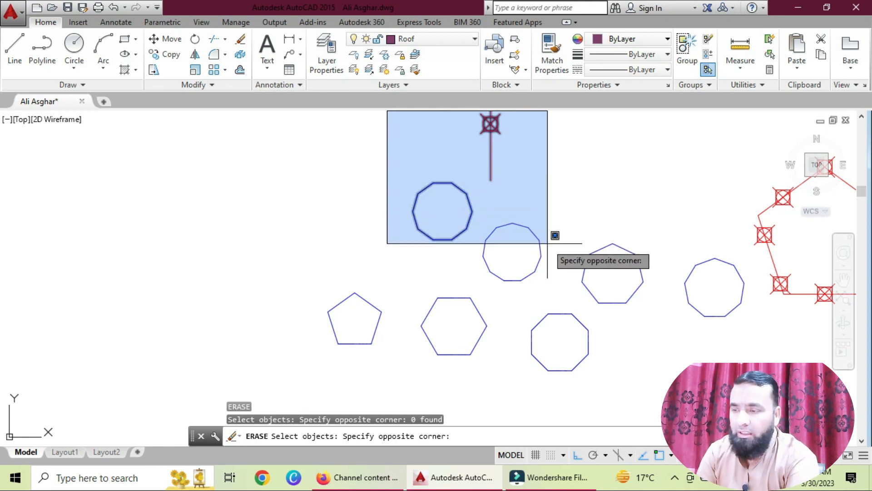
left_click(561, 218)
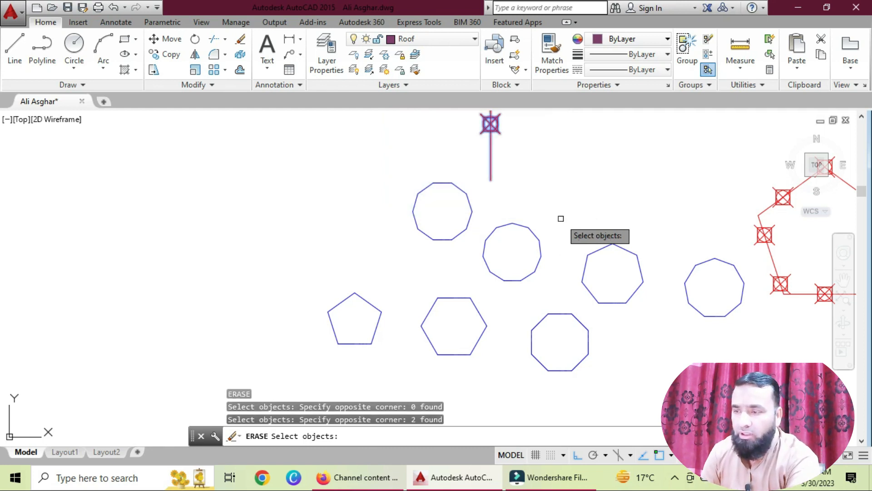
key("Return")
Undo the zoom and the erasure of the red vertical line and its lowest marker.
scroll(561, 219, "down", 6)
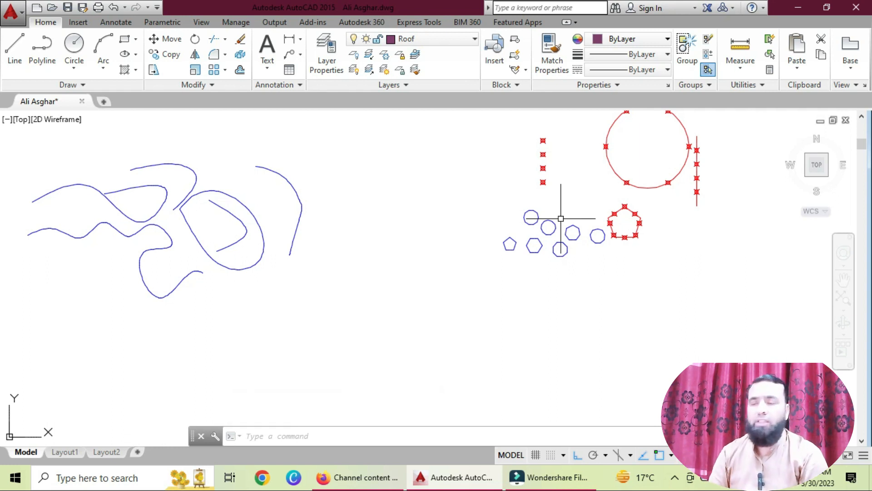
type("u")
key("Return")
type("u")
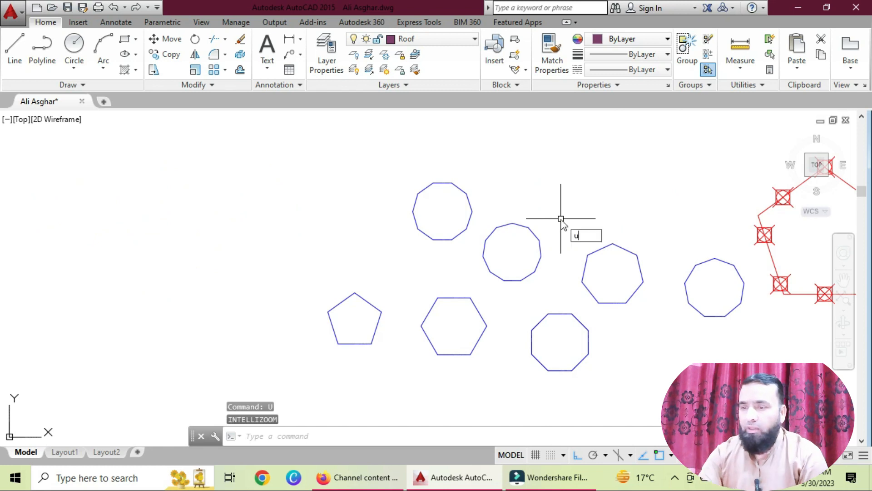
key("Return")
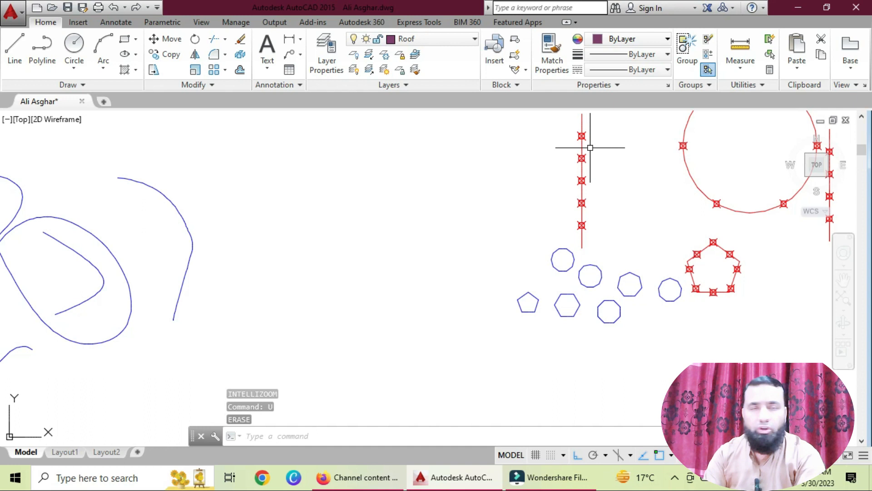
Erase only the five point markers along the red vertical line, using a window selection that leaves out the line's ends.
type("e")
key("Return")
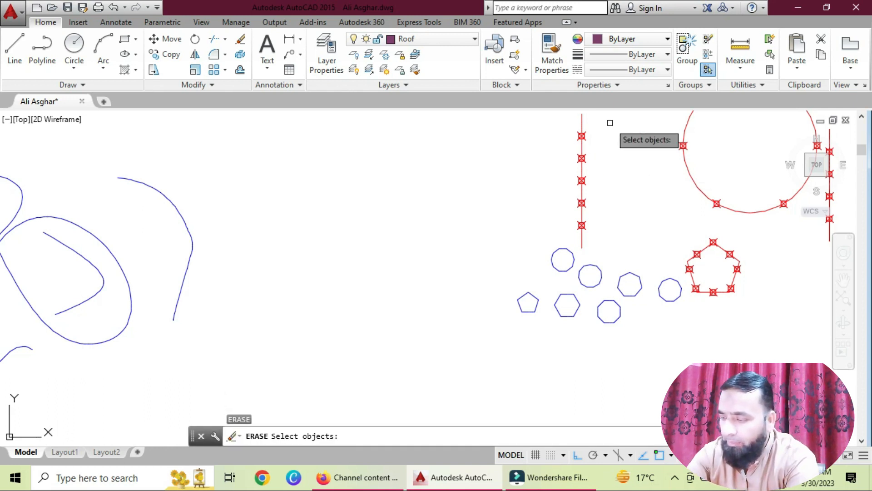
left_click(551, 117)
left_click(625, 235)
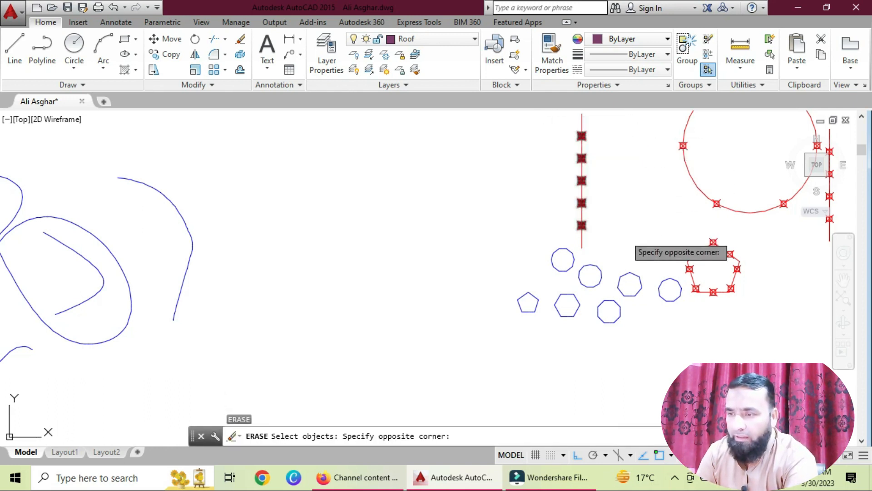
scroll(623, 235, "up", 8)
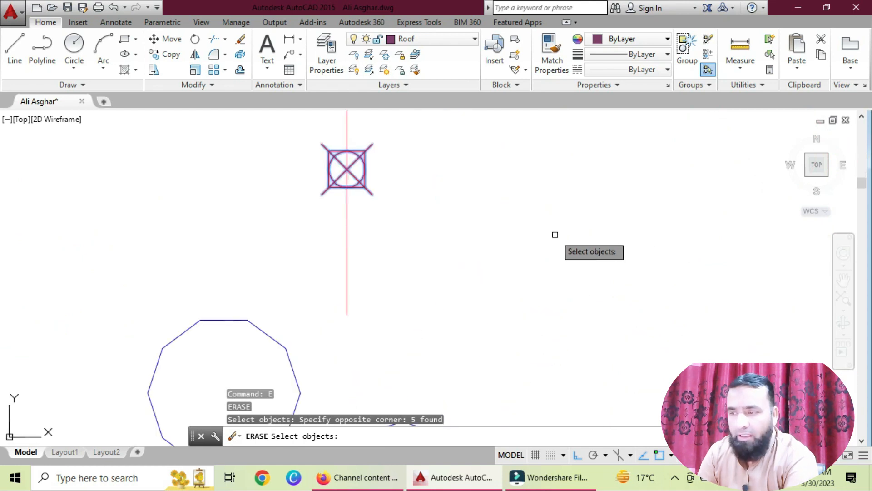
scroll(555, 234, "down", 8)
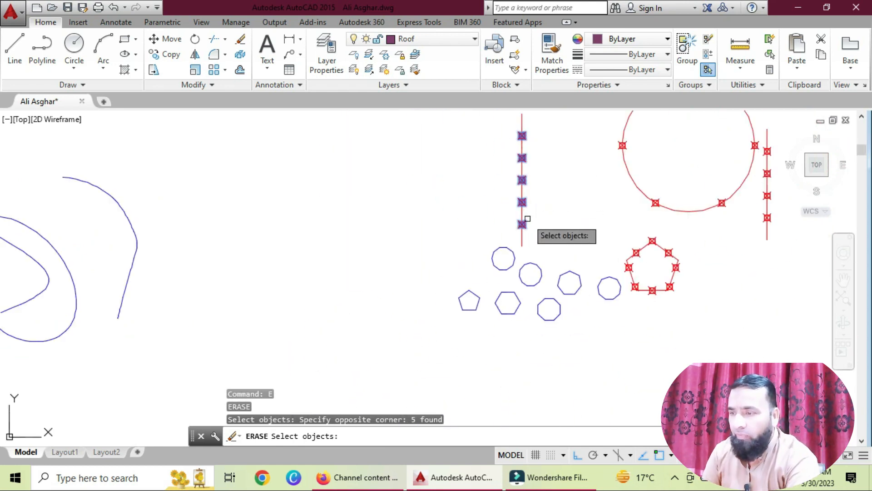
scroll(545, 204, "up", 8)
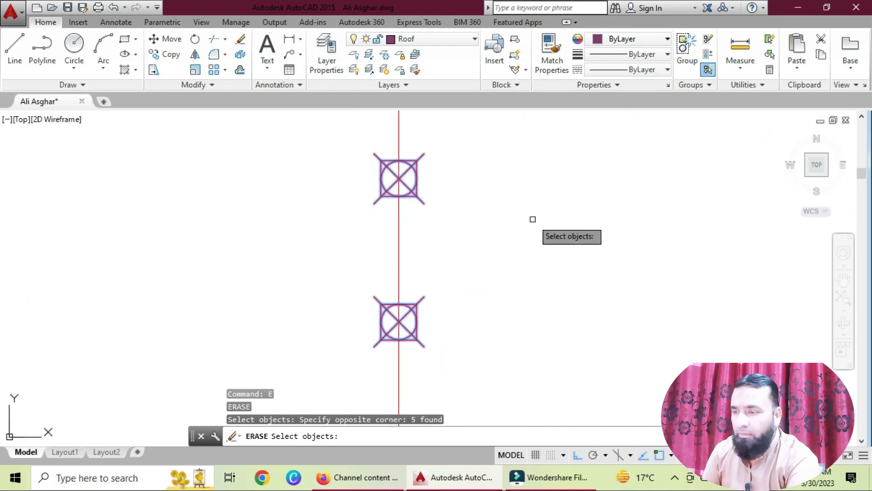
key("Return")
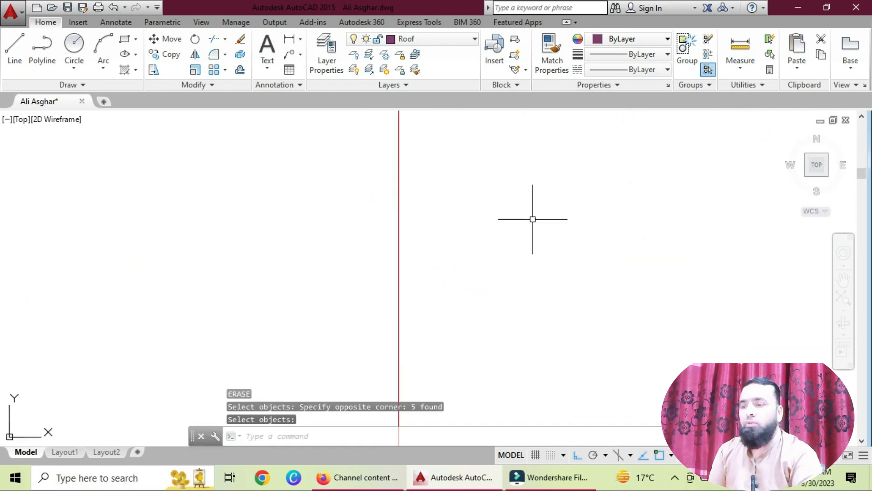
scroll(533, 218, "down", 8)
scroll(533, 219, "up", 6)
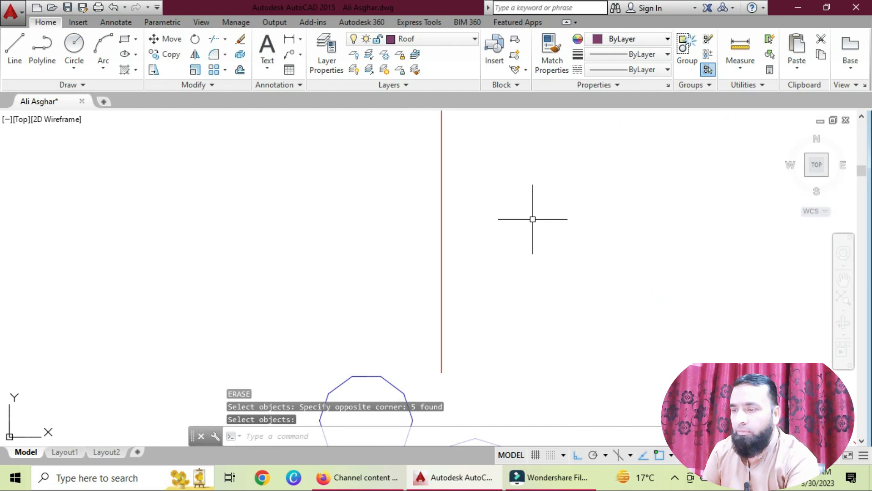
Undo the erasure of the five point markers along the red vertical line.
scroll(533, 219, "up", 1)
type("u")
key("Return")
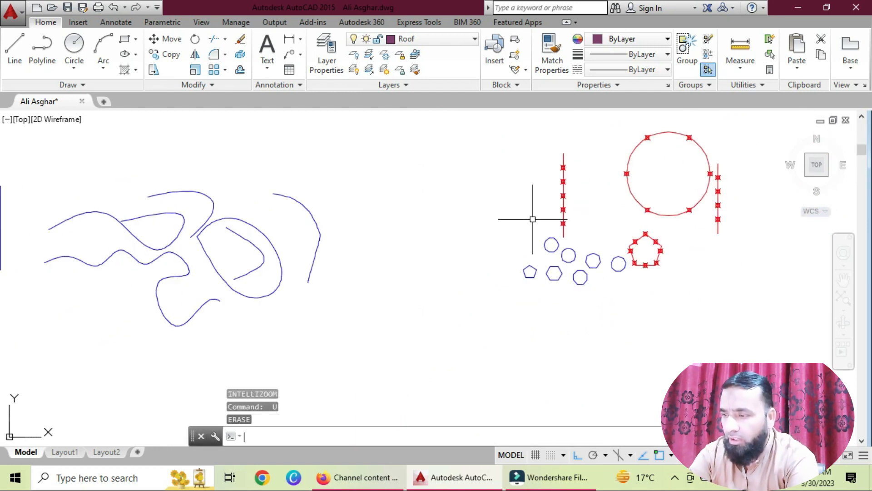
Erase the red vertical line together with its five point markers using a window selection, and undo the erasure.
type("e")
key("Return")
scroll(545, 218, "down", 3)
scroll(547, 218, "up", 5)
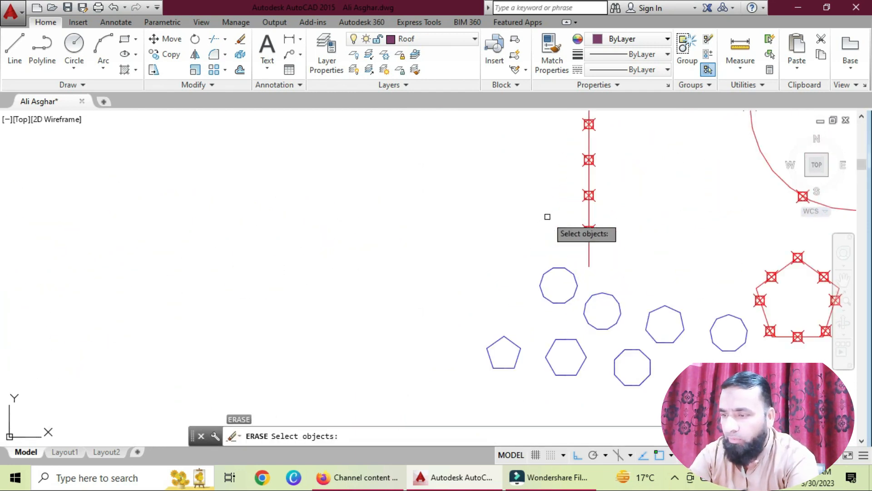
scroll(554, 210, "down", 2)
left_click(556, 142)
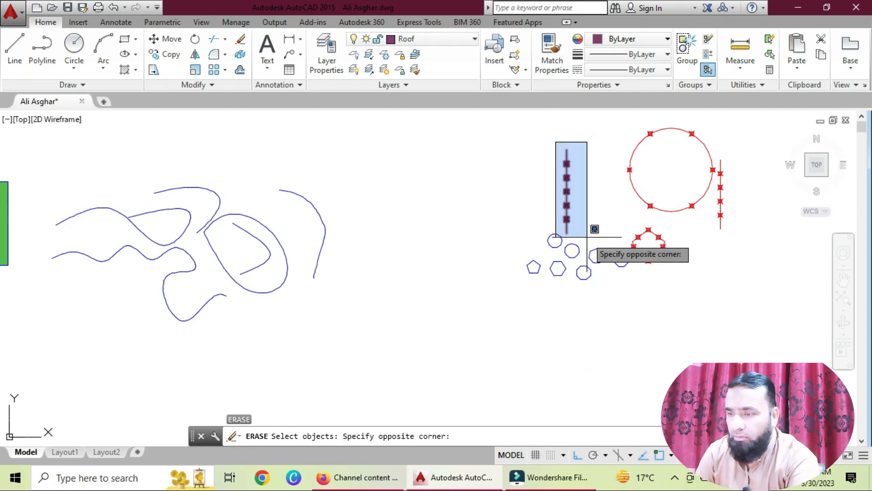
left_click(587, 236)
scroll(586, 237, "up", 8)
scroll(551, 222, "down", 2)
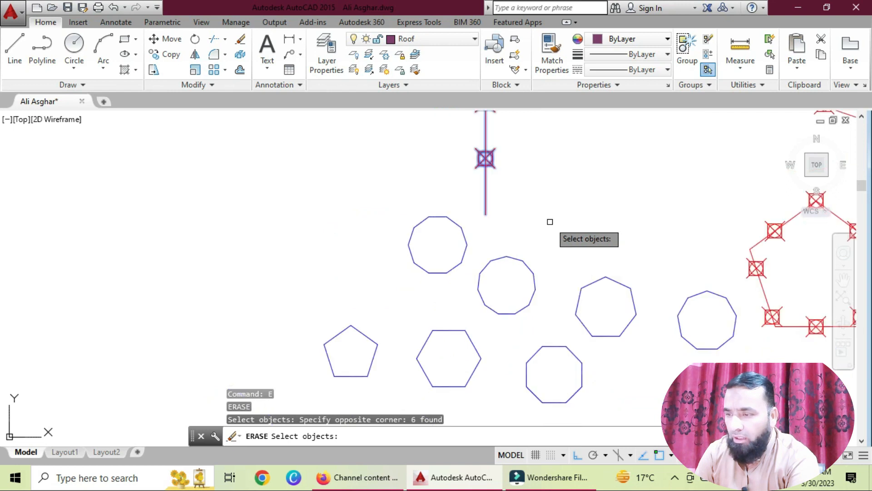
scroll(549, 214, "up", 2)
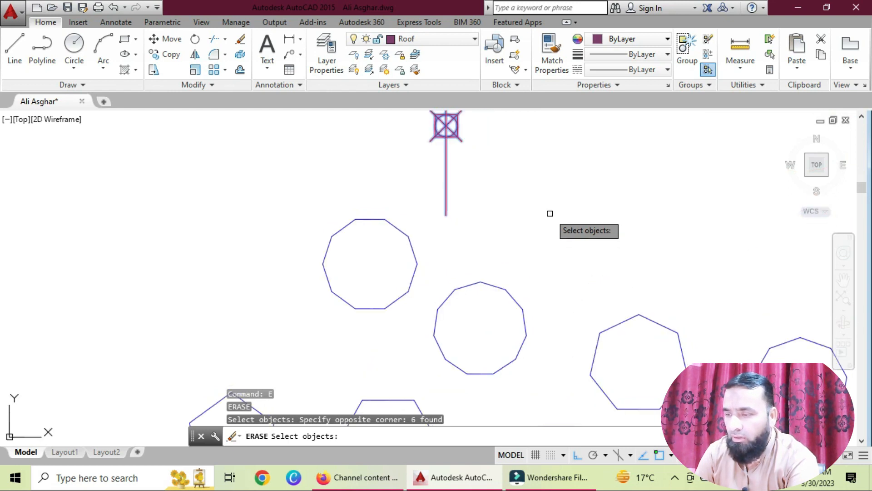
key("Return")
scroll(549, 213, "down", 4)
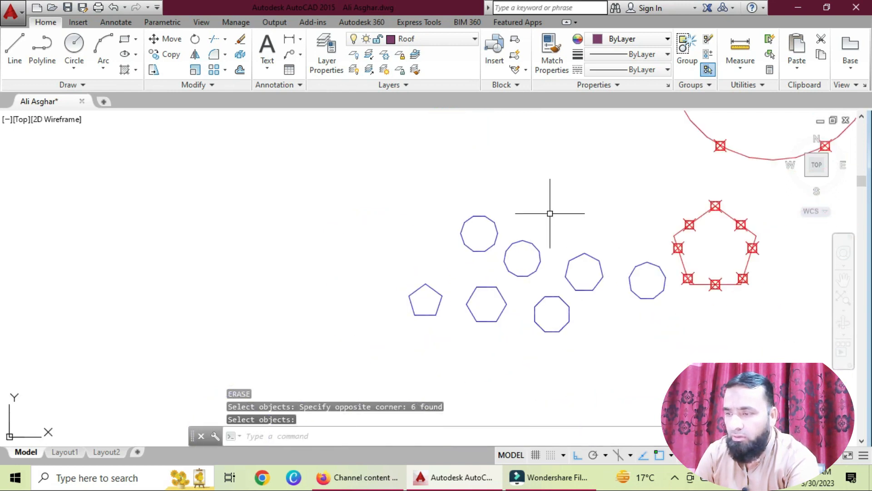
scroll(550, 214, "down", 4)
key("Return")
Erase only the lowest point marker on the red vertical line with a window selection, and undo the erasure.
left_click(550, 155)
scroll(590, 217, "up", 10)
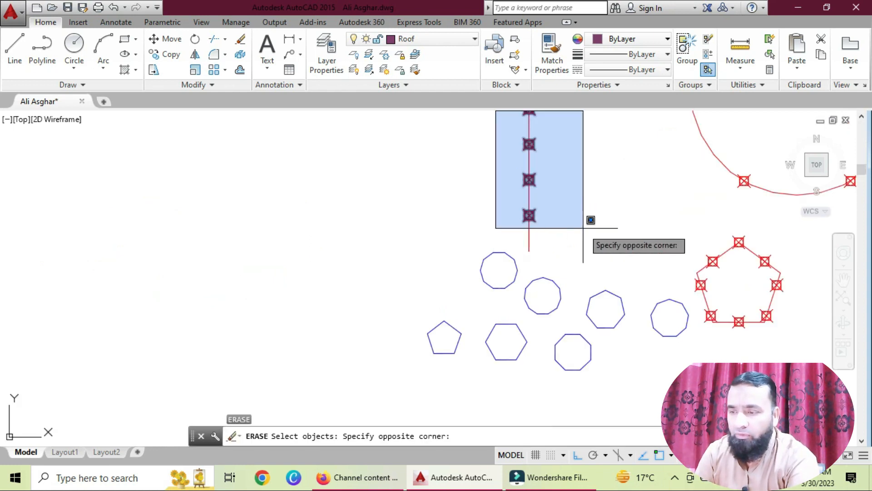
left_click(583, 228)
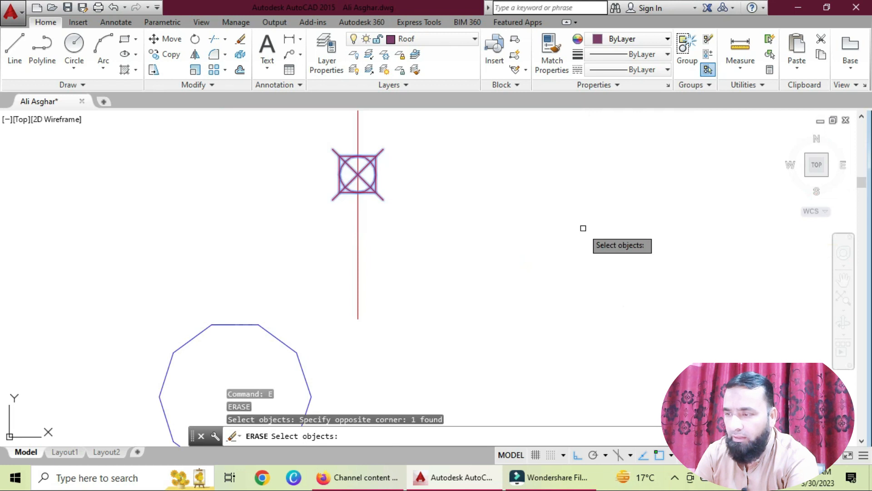
key("Return")
scroll(581, 228, "down", 5)
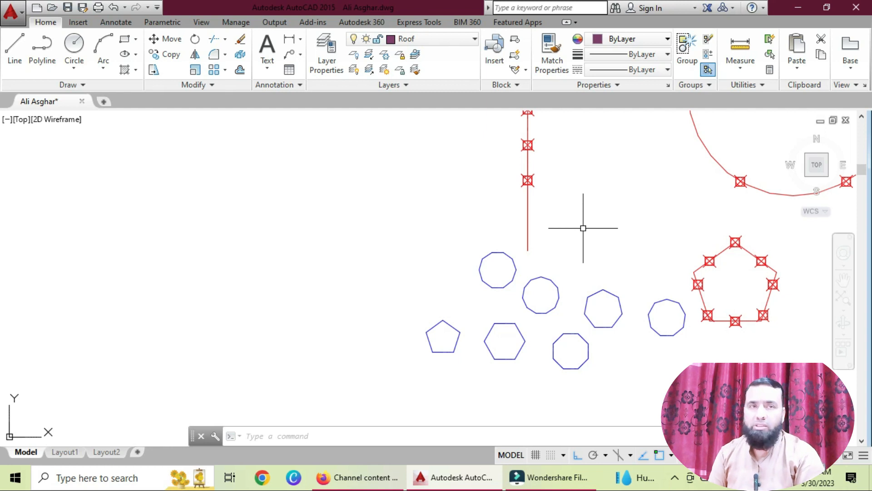
key("ctrl+z")
key("ctrl+z")
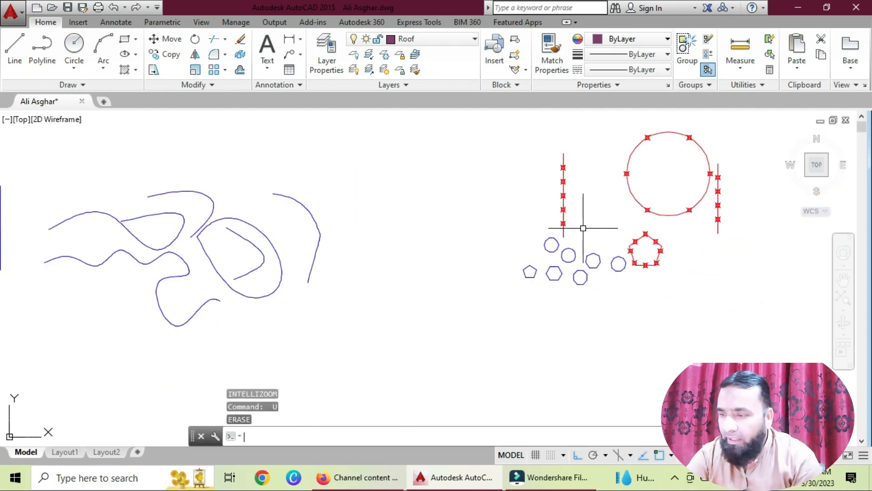
Start Erase and try a crossing selection beside the red vertical line and its point markers.
type("e")
key("Return")
scroll(574, 217, "up", 2)
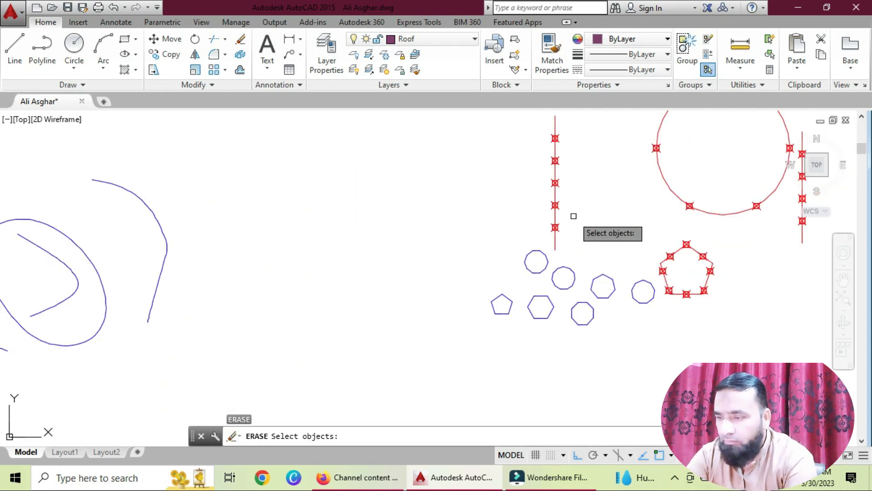
left_click(582, 113)
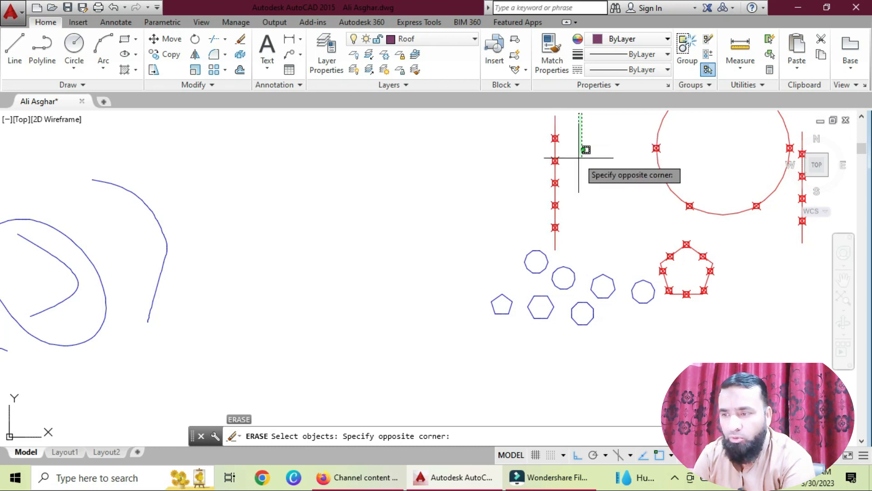
scroll(563, 151, "up", 5)
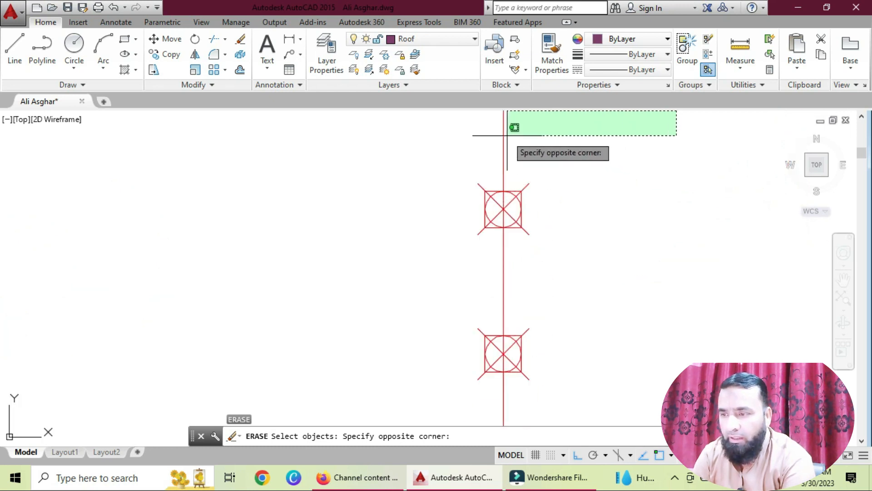
scroll(549, 177, "down", 4)
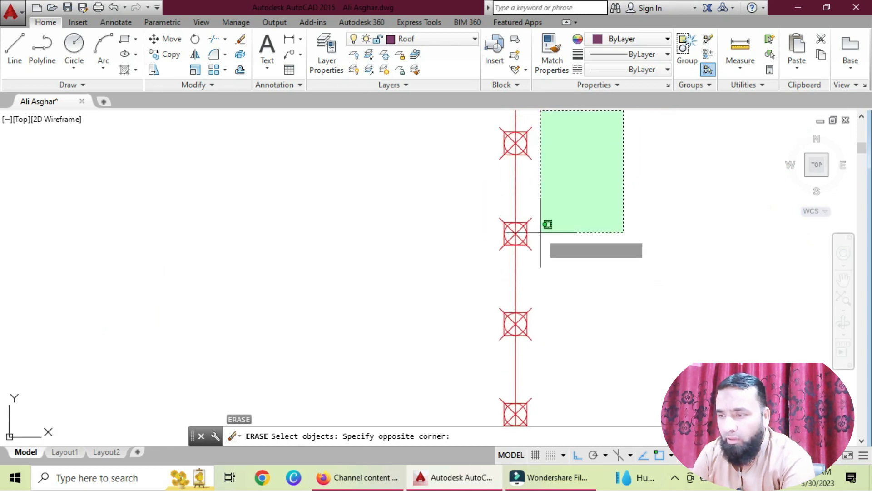
middle_click(495, 143)
middle_click(495, 142)
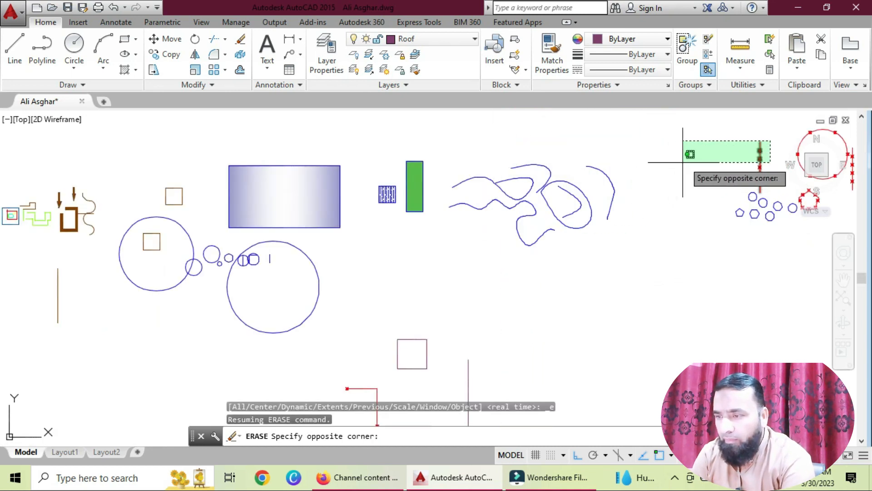
scroll(787, 150, "up", 5)
scroll(751, 171, "up", 3)
scroll(673, 136, "down", 1)
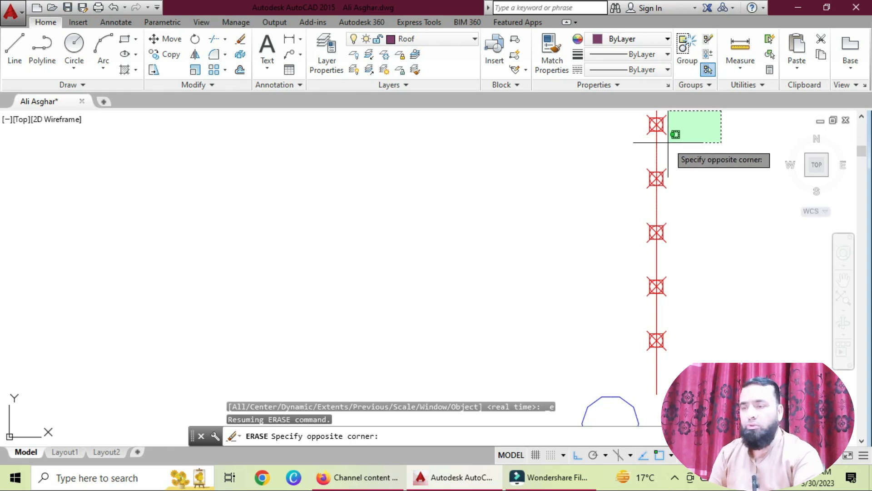
key("Return")
left_click(686, 149)
Erase the short free-standing vertical line inside the large blue circle by picking it individually.
scroll(680, 191, "down", 3)
scroll(681, 227, "up", 3)
scroll(575, 267, "down", 5)
scroll(178, 312, "up", 10)
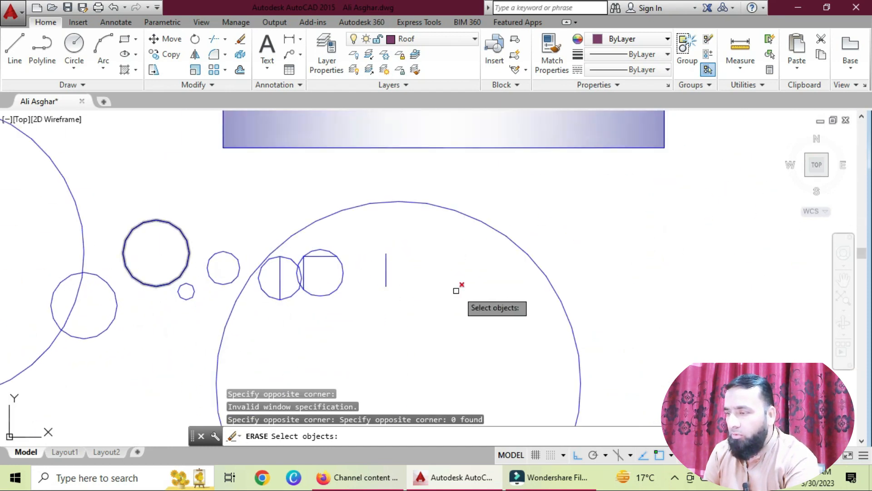
left_click(386, 265)
key("Return")
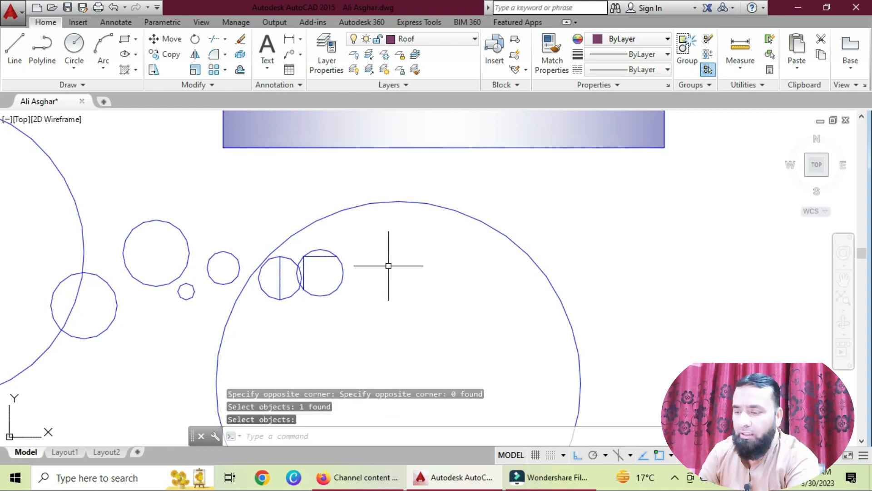
Erase only the horizontal line in the rightmost small circle with a window selection that cuts the circle, and undo it.
key("Return")
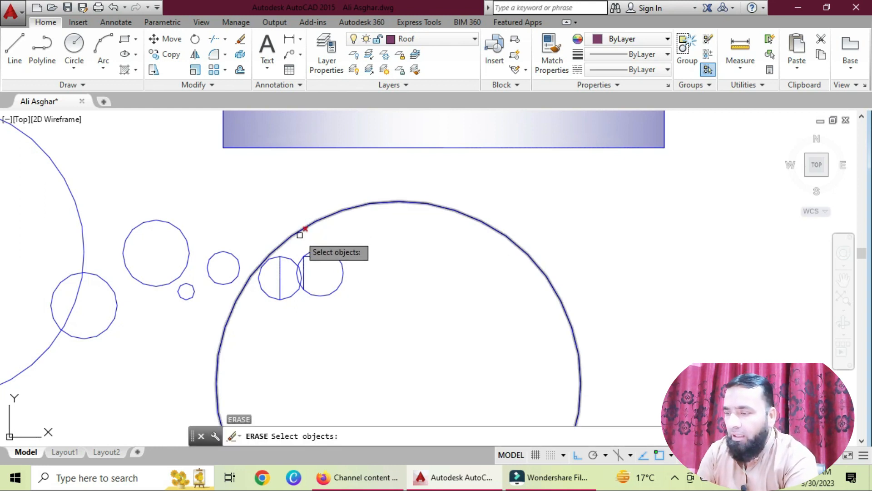
left_click(271, 214)
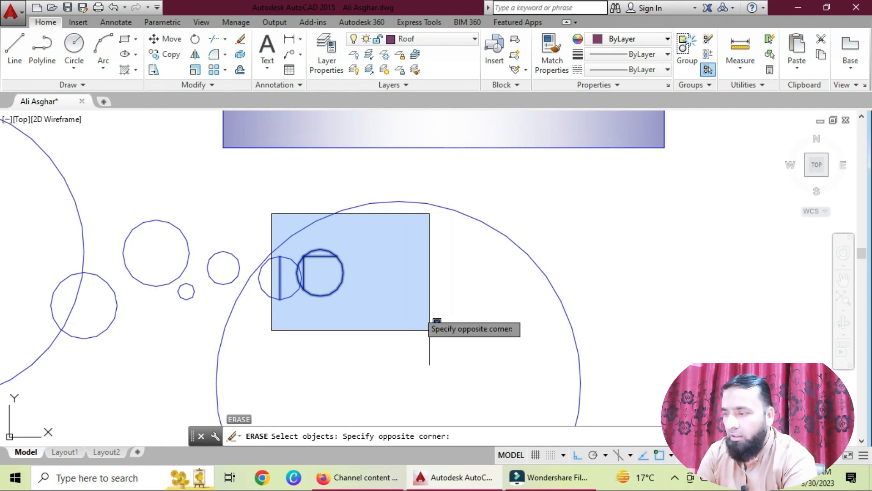
left_click(367, 271)
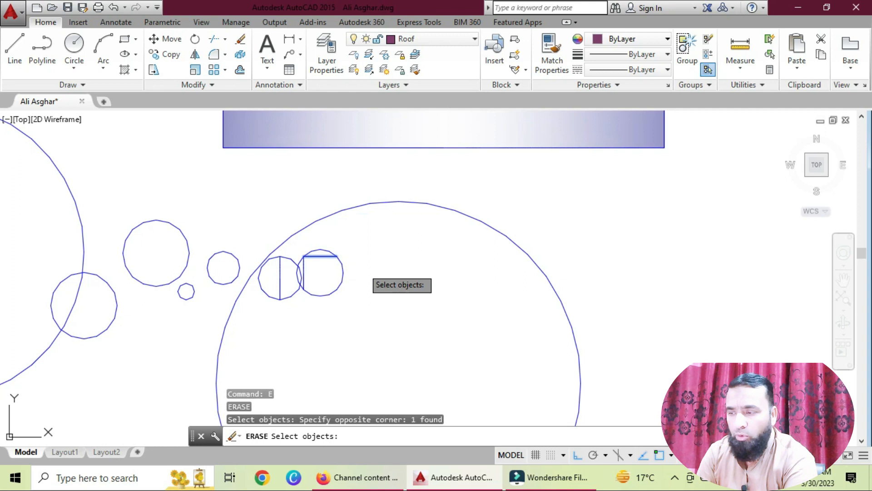
key("Return")
type("u")
key("Return")
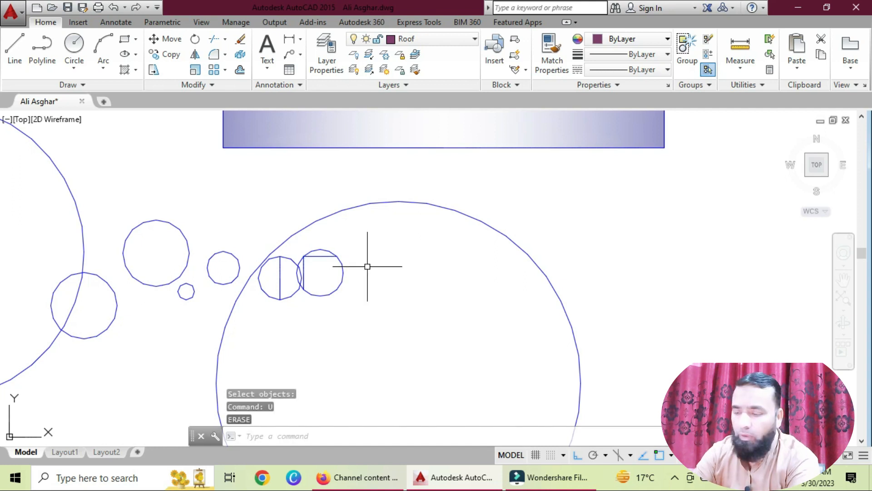
Erase the rightmost small circle and its horizontal line with a crossing selection, and undo the erasure.
type("e")
key("Return")
left_click(378, 228)
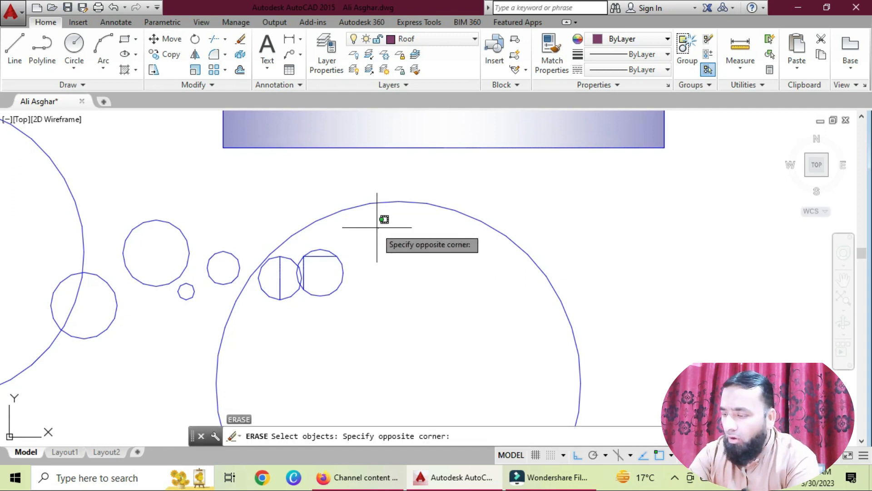
left_click(325, 272)
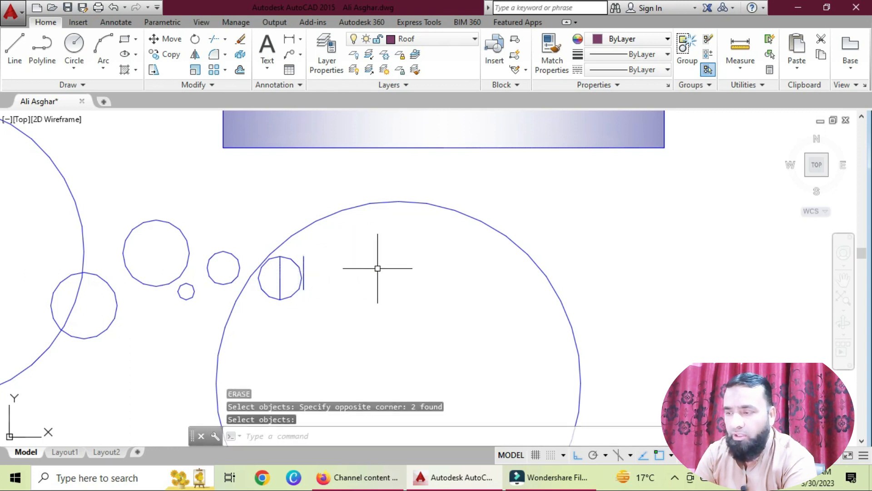
key("Return")
type("u")
key("Return")
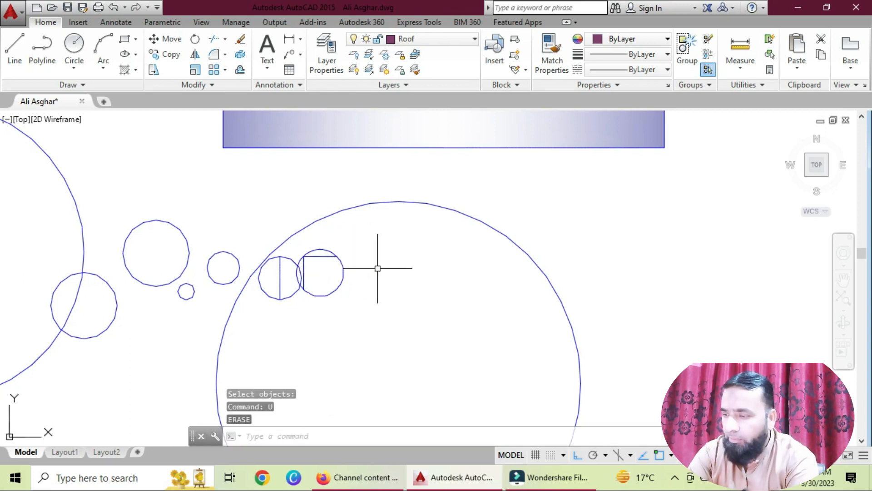
Undo the erasure of the short vertical line inside the large blue circle.
type("u")
key("Return")
key("Return")
scroll(522, 248, "down", 2)
scroll(573, 280, "up", 5)
scroll(670, 220, "up", 2)
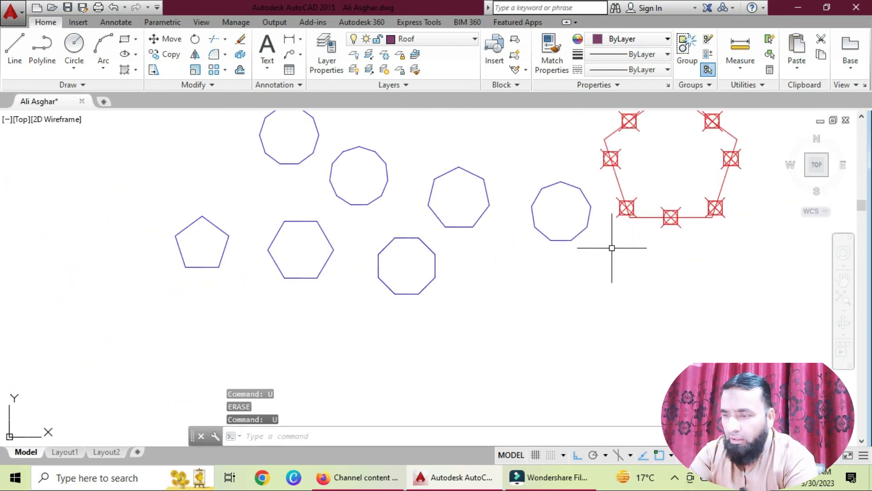
Zoom to the drawing extents, and zoom in on the blue polygons with a zoom window.
type("z")
key("Return")
type("e")
key("Return")
key("Return")
left_click(744, 200)
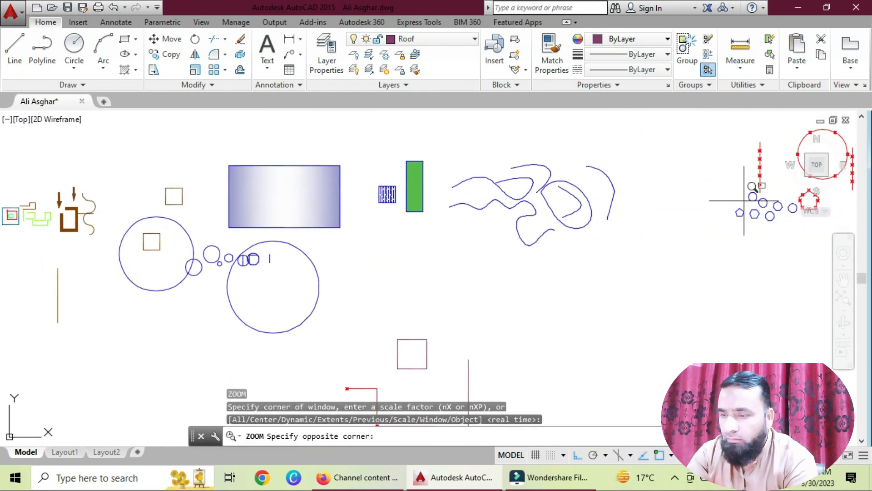
left_click(785, 234)
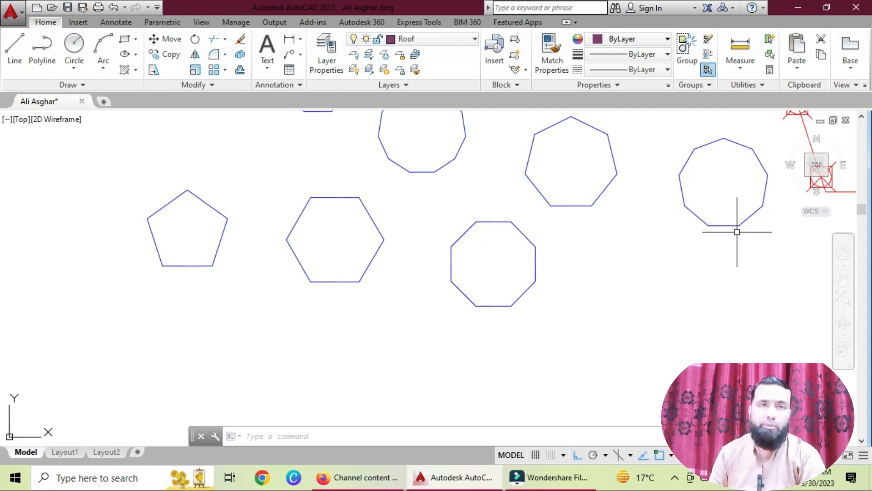
Draw four connected lines forming an open box below the nonagon, with the upper line extending past the left side.
type("l")
key("Return")
left_click(662, 315)
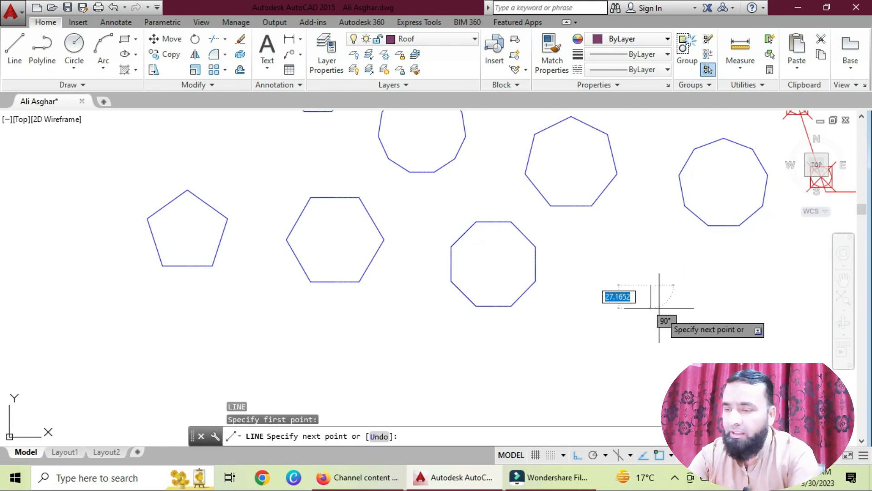
left_click(748, 318)
left_click(748, 280)
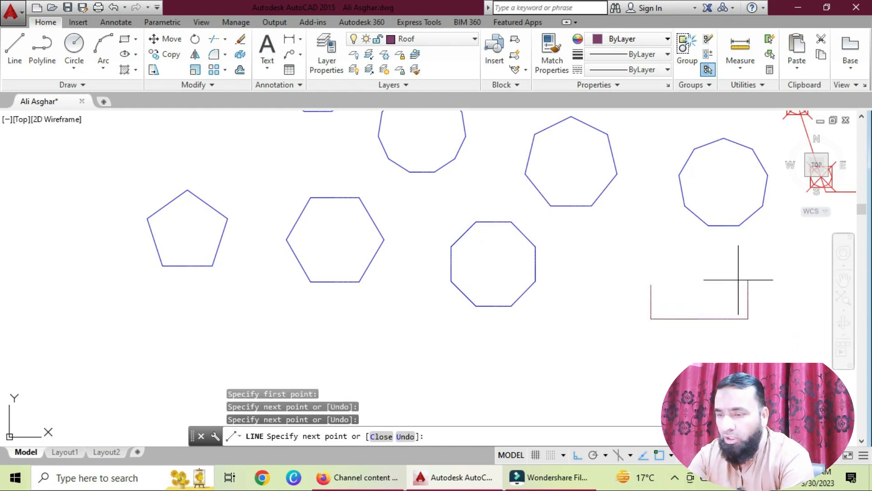
left_click(620, 278)
right_click(619, 284)
left_click(647, 286)
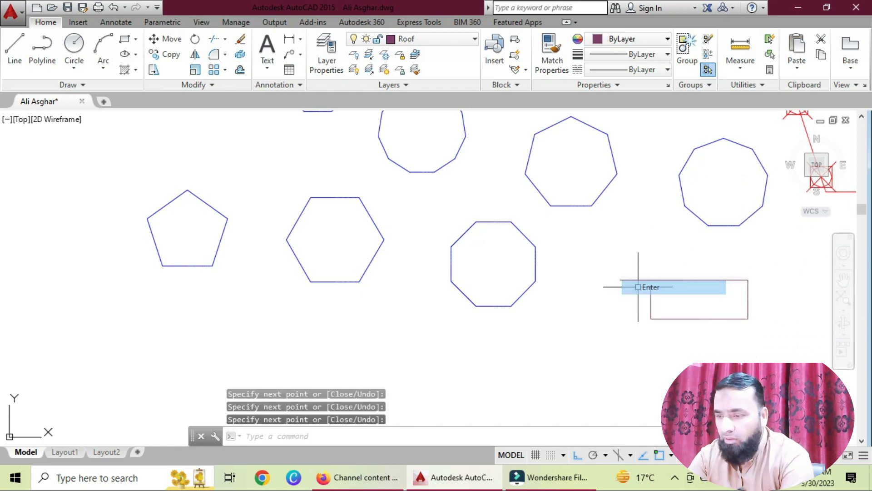
Erase the upper horizontal line of the open box by picking it individually.
type("e")
key("Return")
left_click(658, 280)
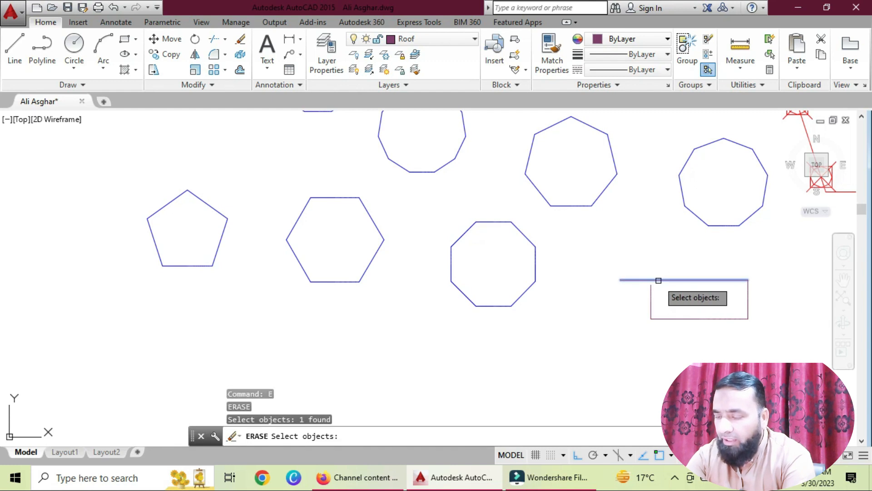
key("Return")
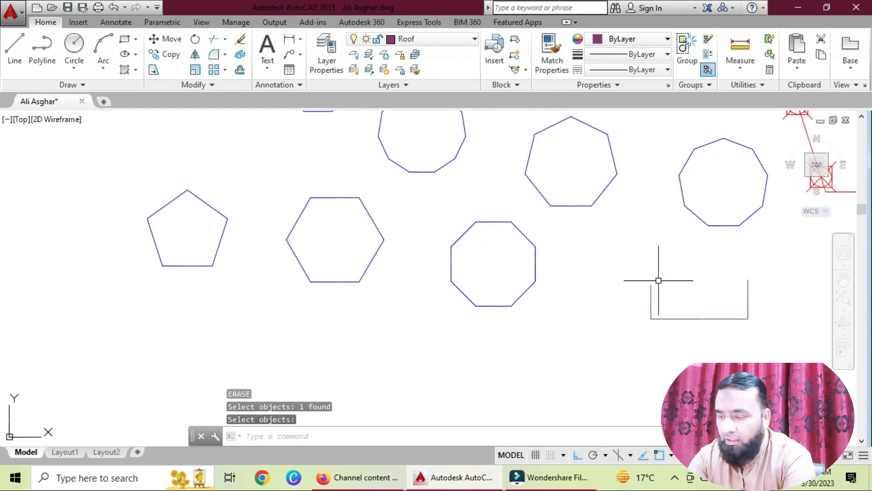
Erase the box's left vertical line with a window selection that encloses only that line.
type("e")
key("Return")
left_click(627, 267)
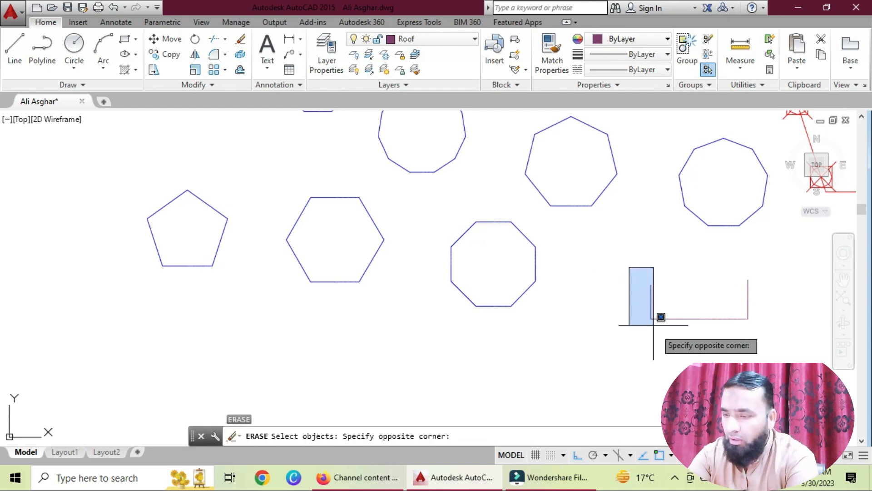
left_click(688, 349)
key("Return")
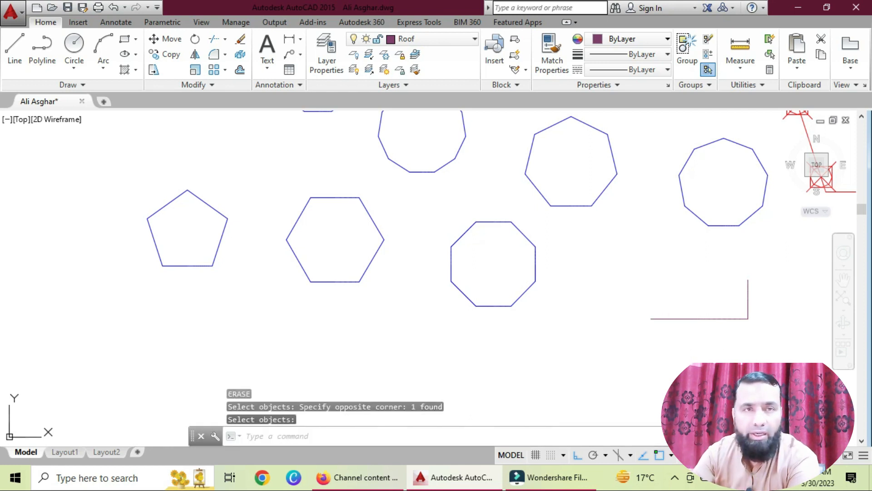
key("Return")
left_click(758, 278)
left_click(716, 342)
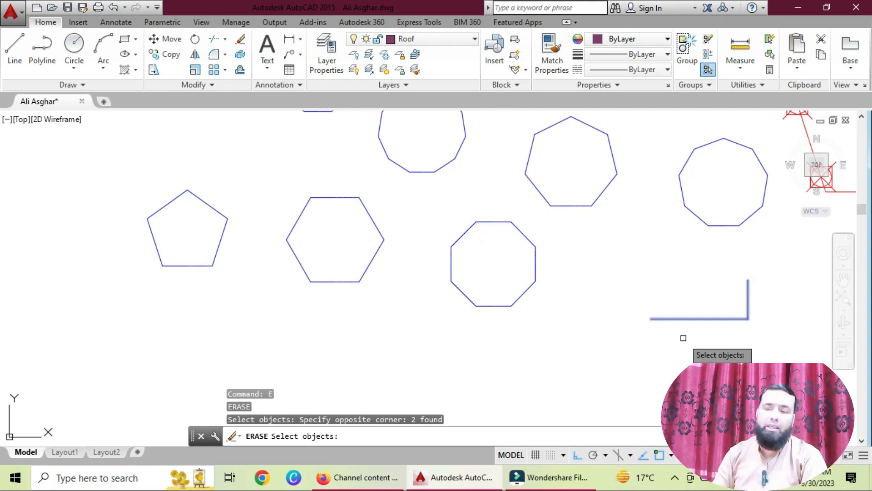
key("Escape")
Erase the box's remaining lower and right lines with a crossing selection over their shared corner.
key("Return")
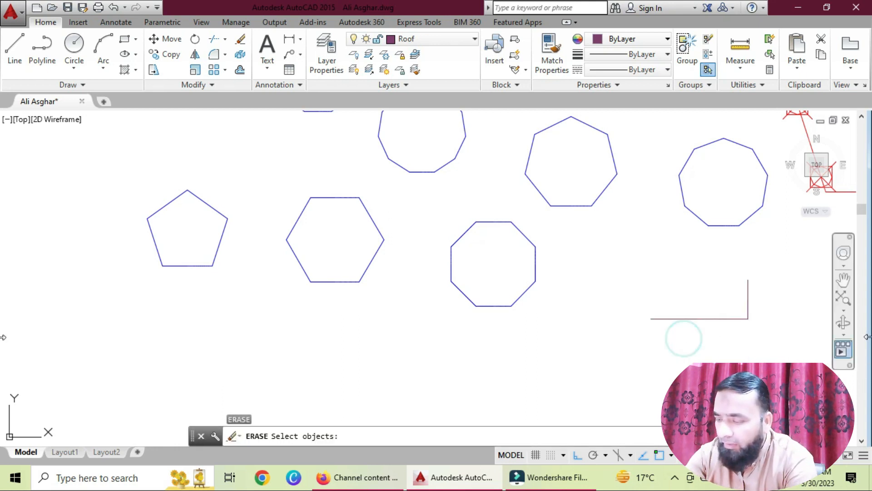
left_click(780, 306)
left_click(743, 328)
key("Return")
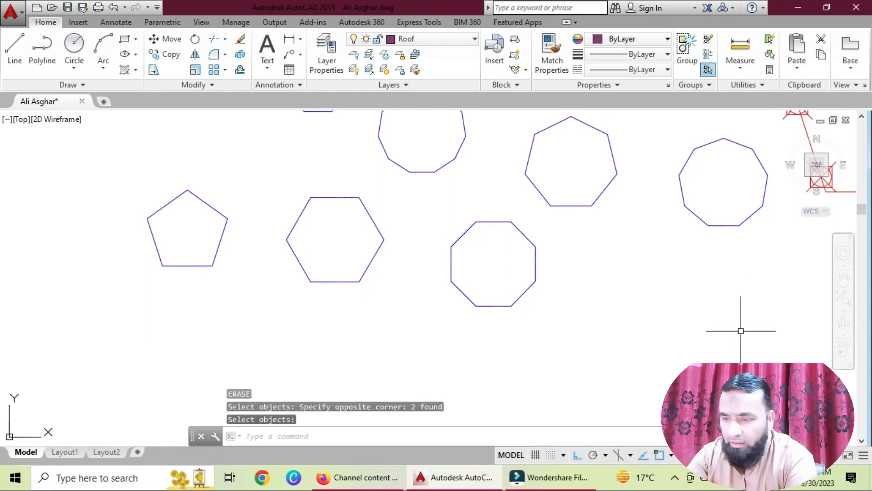